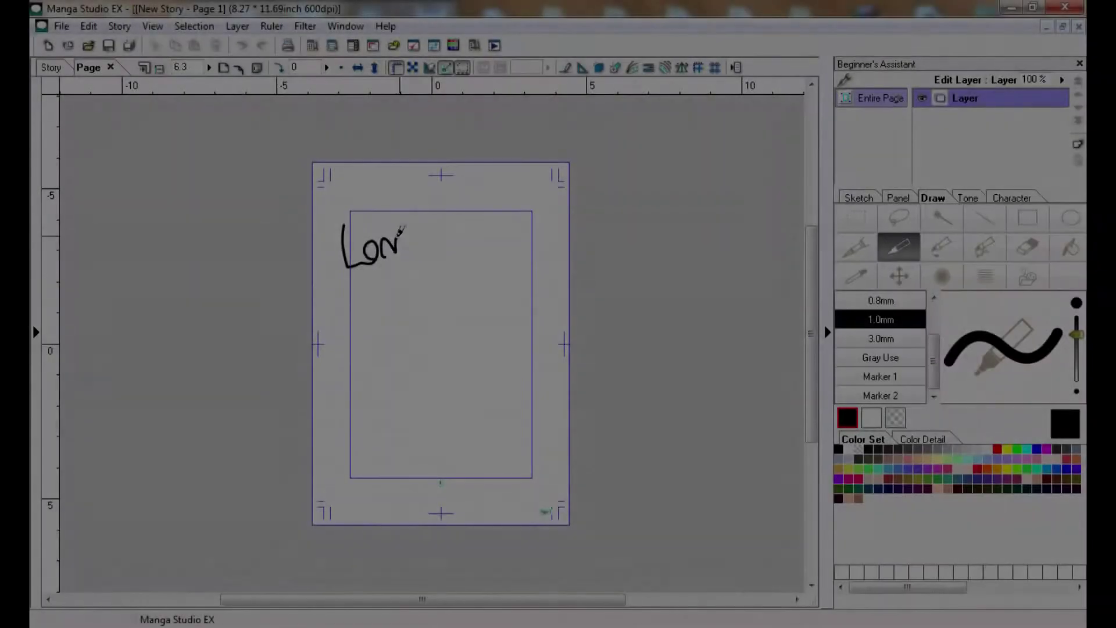
# Hand-letter the title question 'DISEGNO un chibi?', then undo those strokes
pyautogui.moveTo(401, 244); pyautogui.dragTo(487, 236)
pyautogui.moveTo(348, 314); pyautogui.dragTo(437, 324)
pyautogui.moveTo(461, 276); pyautogui.dragTo(526, 288)
pyautogui.moveTo(348, 380); pyautogui.dragTo(404, 414)
pyautogui.moveTo(372, 433); pyautogui.dragTo(427, 454)
pyautogui.moveTo(421, 407); pyautogui.dragTo(491, 390)
pyautogui.hotkey('ctrl', 'z')
pyautogui.hotkey('ctrl', 'z')
pyautogui.hotkey('ctrl', 'z')
# Hand-letter the words 'QUESTO' and 'Tutorial' on the page
pyautogui.moveTo(370, 250); pyautogui.dragTo(483, 224)
pyautogui.moveTo(354, 328); pyautogui.dragTo(378, 369)
pyautogui.moveTo(325, 343); pyautogui.dragTo(385, 322)
pyautogui.moveTo(381, 326)
pyautogui.mouseDown()
pyautogui.moveTo(406, 351)
pyautogui.moveTo(430, 287)
pyautogui.mouseUp()
pyautogui.moveTo(459, 323); pyautogui.dragTo(491, 291)
pyautogui.moveTo(494, 314); pyautogui.dragTo(526, 267)
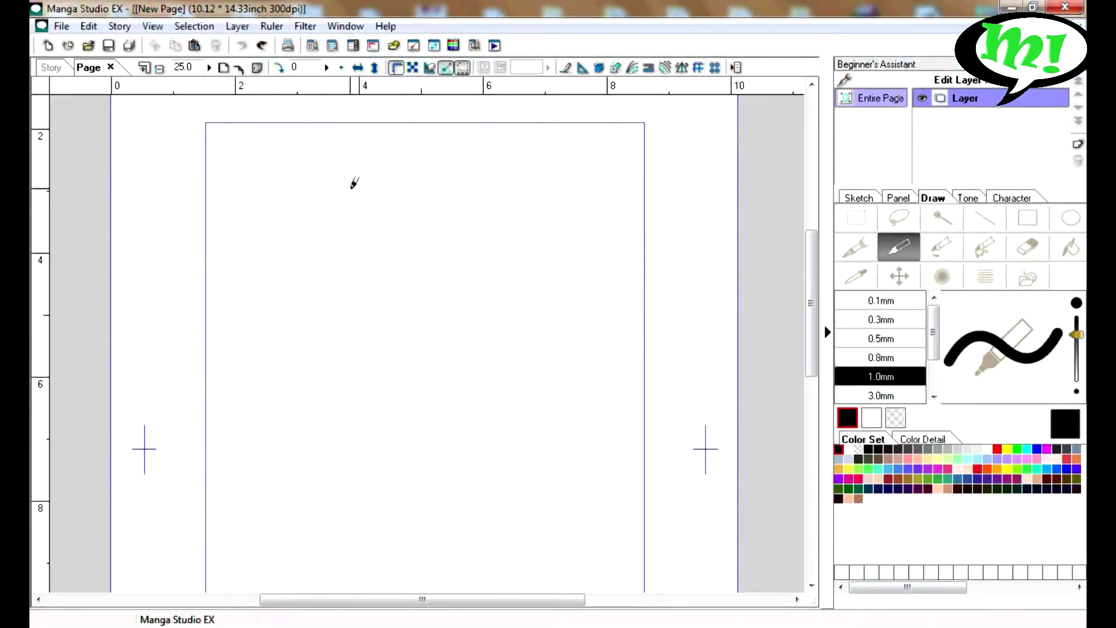
# Ink the chibi's big round head, neck, tall rounded body and thin arms
pyautogui.moveTo(353, 182)
pyautogui.mouseDown()
pyautogui.moveTo(294, 364)
pyautogui.moveTo(542, 438)
pyautogui.moveTo(573, 235)
pyautogui.moveTo(359, 179)
pyautogui.mouseUp()
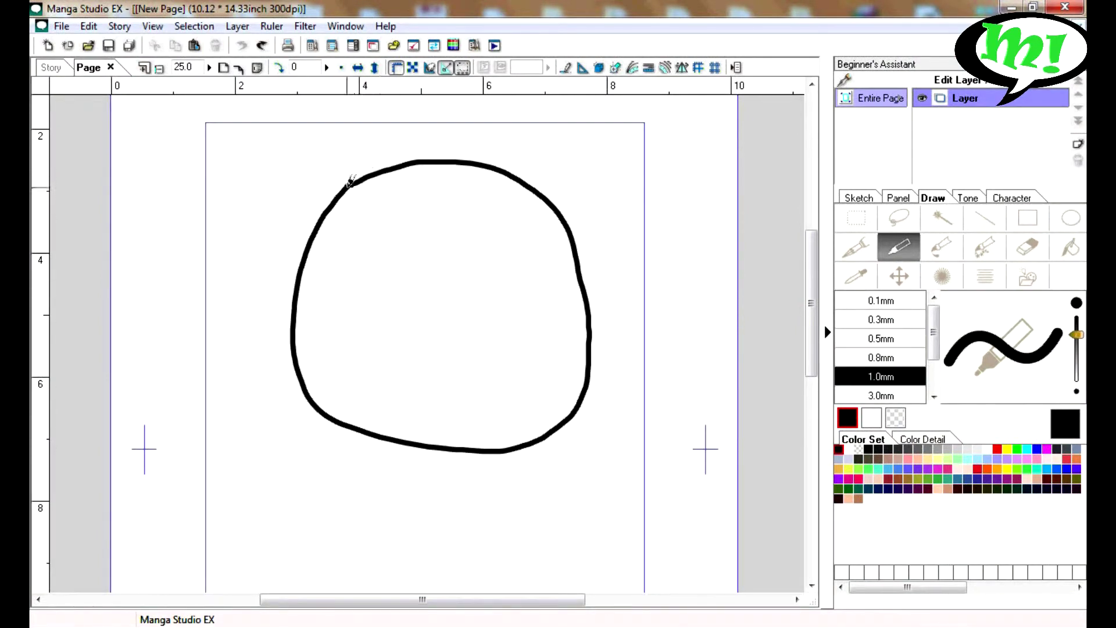
pyautogui.scroll(-3, 433, 291)
pyautogui.moveTo(404, 217)
pyautogui.mouseDown()
pyautogui.moveTo(439, 243)
pyautogui.moveTo(362, 284)
pyautogui.moveTo(429, 415)
pyautogui.mouseUp()
pyautogui.moveTo(437, 241); pyautogui.dragTo(474, 401)
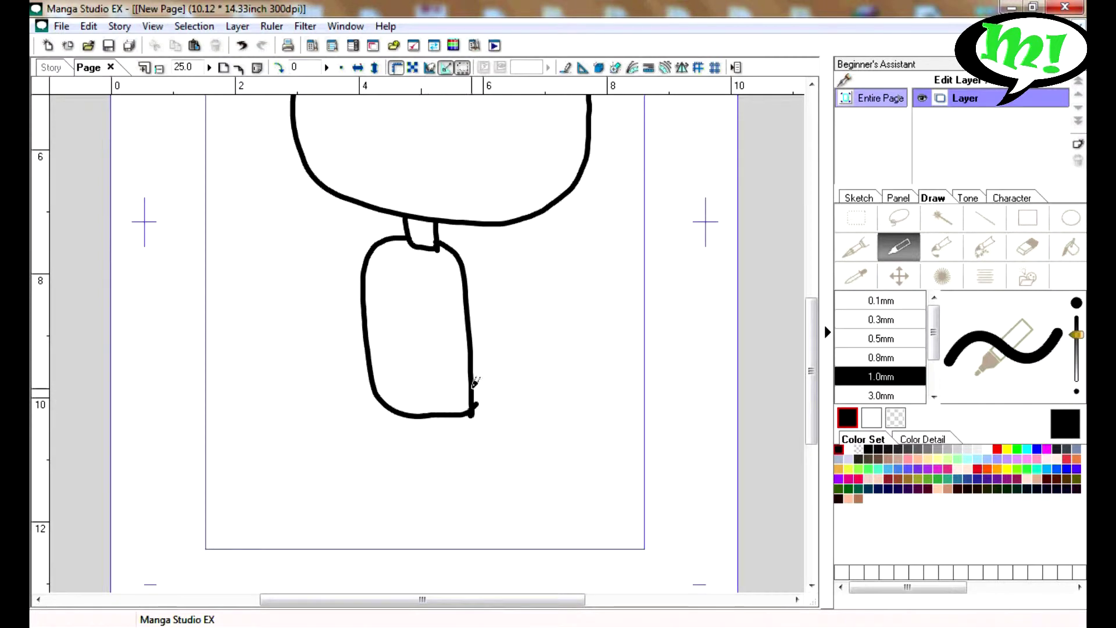
pyautogui.moveTo(374, 247)
pyautogui.mouseDown()
pyautogui.moveTo(352, 357)
pyautogui.moveTo(364, 333)
pyautogui.mouseUp()
pyautogui.moveTo(461, 264); pyautogui.dragTo(466, 337)
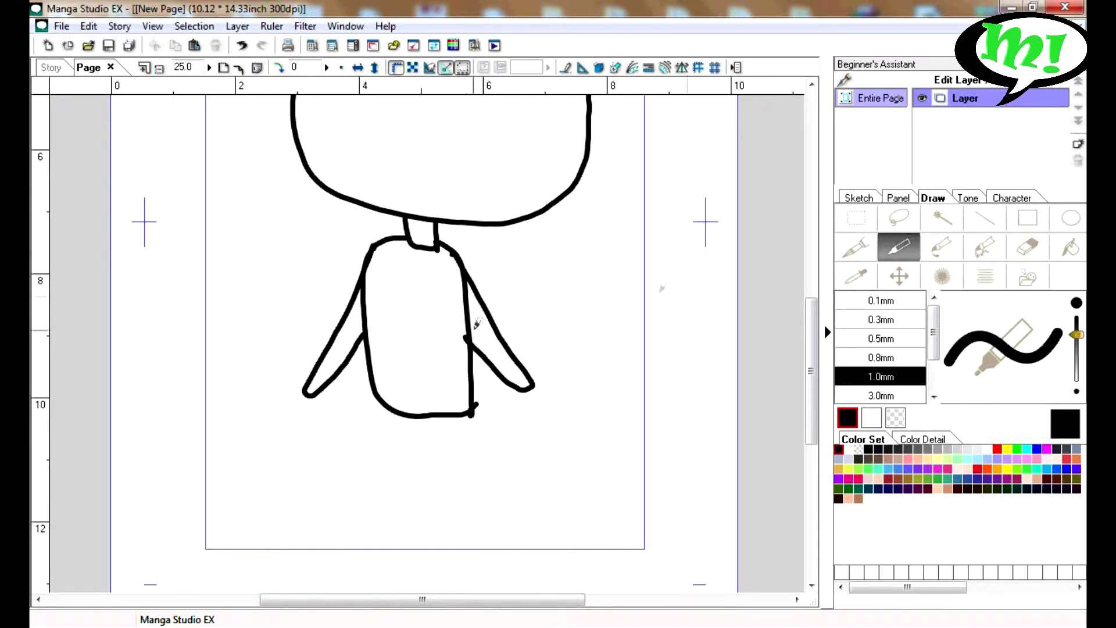
# Draw the two short legs below the body and zoom out to the whole page
pyautogui.scroll(-2, 414, 264)
pyautogui.moveTo(375, 266)
pyautogui.mouseDown()
pyautogui.moveTo(417, 448)
pyautogui.moveTo(416, 286)
pyautogui.moveTo(463, 399)
pyautogui.moveTo(457, 462)
pyautogui.mouseUp()
pyautogui.moveTo(433, 285); pyautogui.dragTo(440, 469)
pyautogui.scroll(3, 440, 384)
pyautogui.hotkey('ctrl', '-')
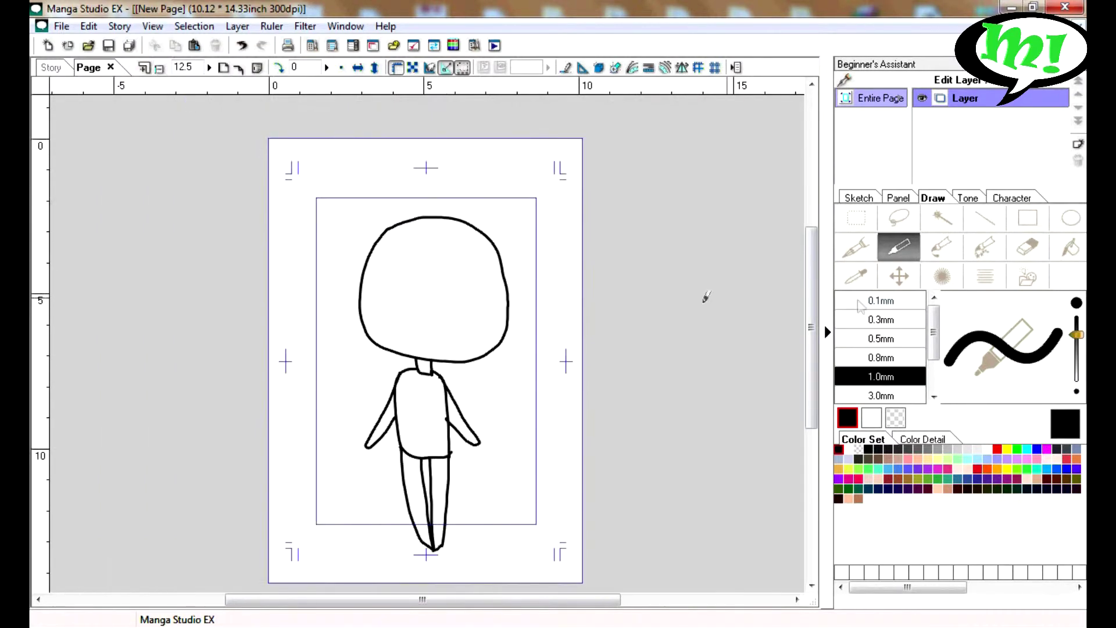
# Add bracket annotations labelled TESTONE, BUSTO UNICO, GAMBE piccole and MANI SEMPLICI
pyautogui.moveTo(495, 217)
pyautogui.mouseDown()
pyautogui.moveTo(521, 244)
pyautogui.moveTo(506, 365)
pyautogui.moveTo(472, 465)
pyautogui.moveTo(481, 544)
pyautogui.mouseUp()
pyautogui.moveTo(526, 288); pyautogui.dragTo(581, 224)
pyautogui.moveTo(494, 418)
pyautogui.mouseDown()
pyautogui.moveTo(515, 427)
pyautogui.moveTo(546, 404)
pyautogui.mouseUp()
pyautogui.moveTo(512, 454); pyautogui.dragTo(572, 416)
pyautogui.moveTo(501, 516); pyautogui.dragTo(567, 472)
pyautogui.moveTo(514, 545); pyautogui.dragTo(573, 499)
pyautogui.moveTo(357, 429); pyautogui.dragTo(368, 464)
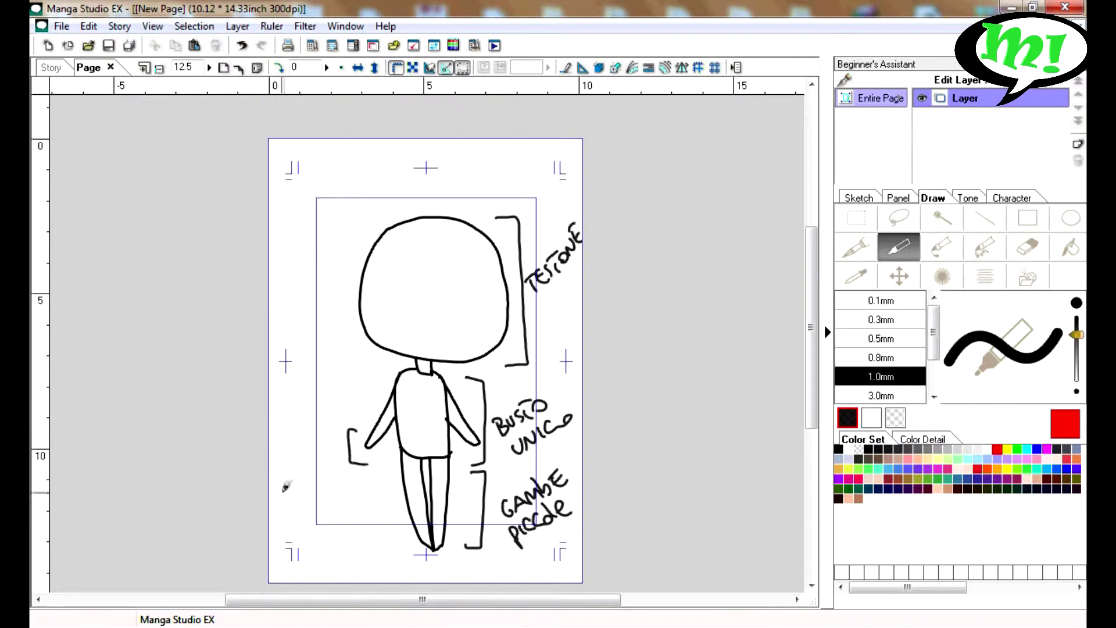
pyautogui.moveTo(277, 493); pyautogui.dragTo(324, 457)
pyautogui.moveTo(316, 499); pyautogui.dragTo(365, 484)
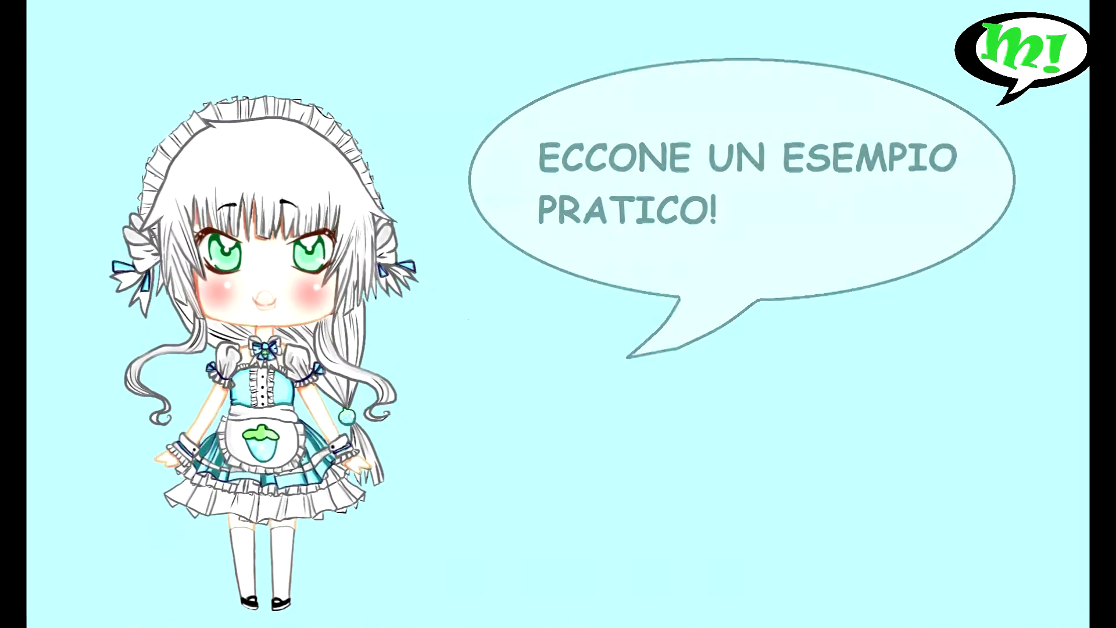
# Pencil the rounded face outline with two horizontal face guidelines
pyautogui.moveTo(295, 277); pyautogui.dragTo(306, 399)
pyautogui.moveTo(305, 349)
pyautogui.mouseDown()
pyautogui.moveTo(302, 411)
pyautogui.moveTo(511, 473)
pyautogui.moveTo(585, 331)
pyautogui.moveTo(545, 228)
pyautogui.mouseUp()
pyautogui.moveTo(381, 197); pyautogui.dragTo(555, 250)
pyautogui.moveTo(308, 318); pyautogui.dragTo(569, 320)
pyautogui.moveTo(306, 385); pyautogui.dragTo(574, 376)
pyautogui.scroll(-1, 430, 372)
pyautogui.scroll(-4, 430, 345)
pyautogui.scroll(-5, 459, 323)
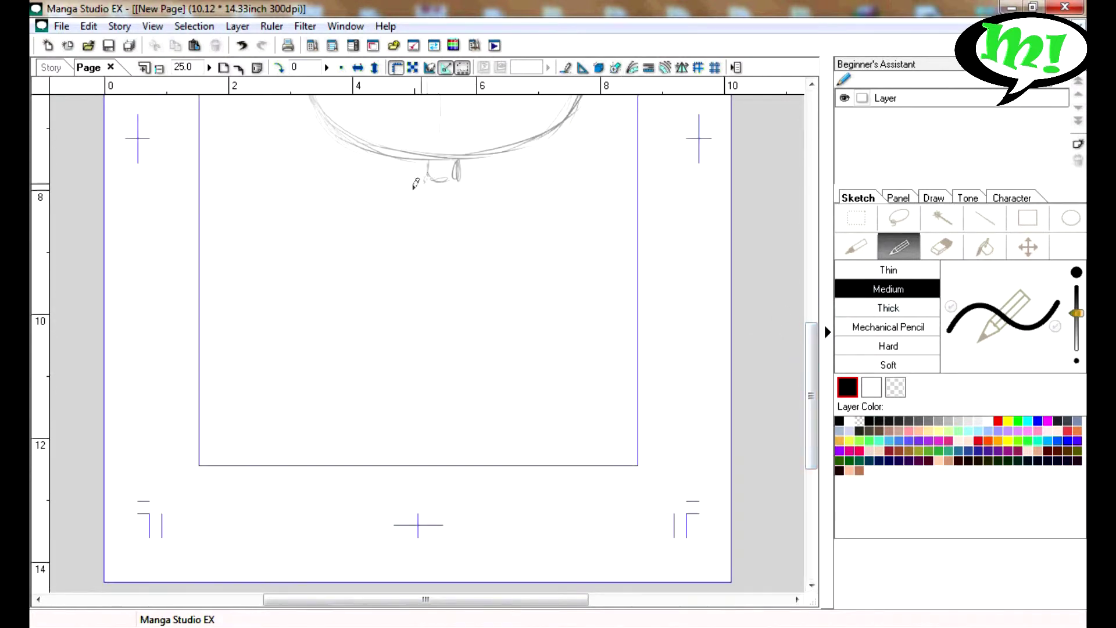
# Sketch the neck, torso, and the legs and feet below it
pyautogui.moveTo(424, 170); pyautogui.dragTo(406, 341)
pyautogui.moveTo(459, 172); pyautogui.dragTo(494, 332)
pyautogui.moveTo(383, 221)
pyautogui.mouseDown()
pyautogui.moveTo(410, 347)
pyautogui.moveTo(497, 343)
pyautogui.mouseUp()
pyautogui.scroll(-2, 442, 343)
pyautogui.moveTo(386, 282)
pyautogui.mouseDown()
pyautogui.moveTo(398, 409)
pyautogui.moveTo(379, 453)
pyautogui.mouseUp()
pyautogui.moveTo(386, 308); pyautogui.dragTo(401, 470)
pyautogui.moveTo(427, 328)
pyautogui.mouseDown()
pyautogui.moveTo(395, 468)
pyautogui.moveTo(409, 395)
pyautogui.mouseUp()
pyautogui.moveTo(500, 433)
pyautogui.mouseDown()
pyautogui.moveTo(447, 319)
pyautogui.moveTo(511, 454)
pyautogui.mouseUp()
pyautogui.moveTo(488, 303); pyautogui.dragTo(540, 468)
# Sketch the left arm and hand and the right arm
pyautogui.scroll(3, 382, 306)
pyautogui.moveTo(384, 289)
pyautogui.mouseDown()
pyautogui.moveTo(317, 425)
pyautogui.moveTo(334, 445)
pyautogui.moveTo(380, 367)
pyautogui.mouseUp()
pyautogui.moveTo(493, 291); pyautogui.dragTo(552, 410)
pyautogui.moveTo(493, 349); pyautogui.dragTo(543, 427)
pyautogui.moveTo(534, 380); pyautogui.dragTo(576, 453)
# Draw the left eye with its eyelid and begin the darker right eyelid
pyautogui.scroll(3, 348, 250)
pyautogui.moveTo(336, 239)
pyautogui.mouseDown()
pyautogui.moveTo(401, 268)
pyautogui.moveTo(352, 263)
pyautogui.moveTo(404, 299)
pyautogui.moveTo(407, 267)
pyautogui.moveTo(372, 297)
pyautogui.moveTo(407, 272)
pyautogui.mouseUp()
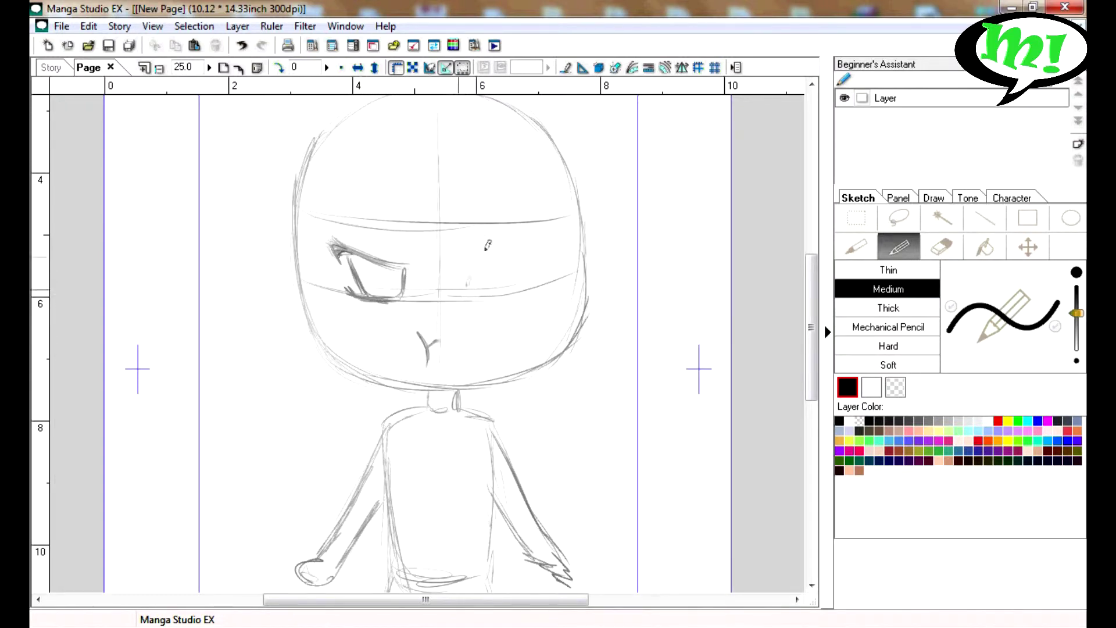
pyautogui.moveTo(479, 268); pyautogui.dragTo(540, 253)
pyautogui.moveTo(544, 261); pyautogui.dragTo(547, 248)
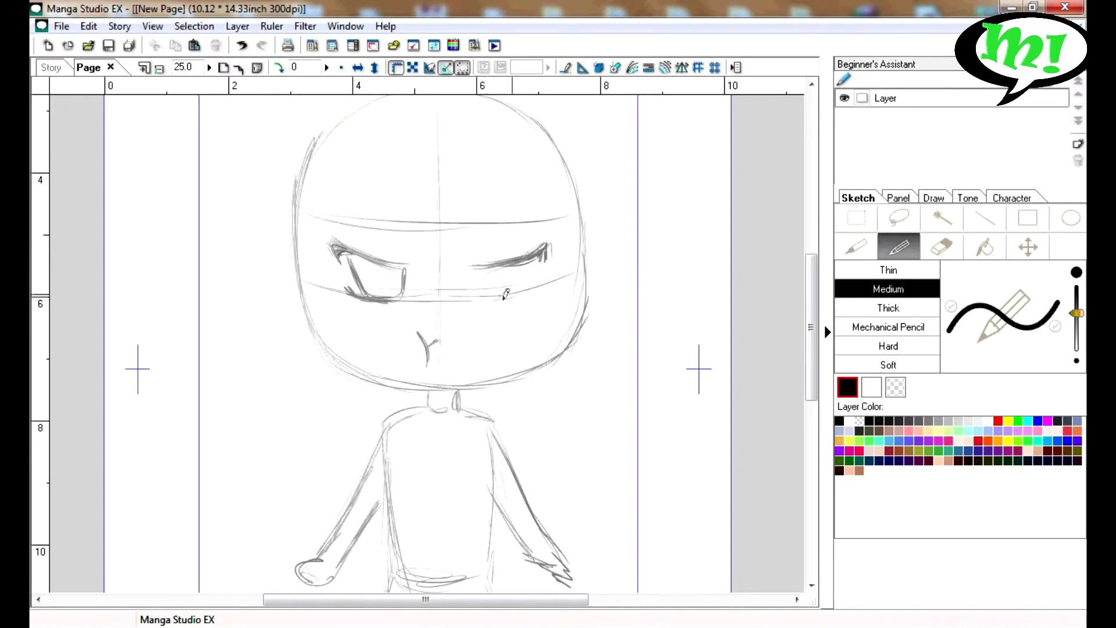
# Add the brow line and fringe bang strands across the left and right forehead
pyautogui.moveTo(383, 228)
pyautogui.mouseDown()
pyautogui.moveTo(423, 252)
pyautogui.moveTo(507, 227)
pyautogui.mouseUp()
pyautogui.moveTo(811, 326); pyautogui.dragTo(810, 318)
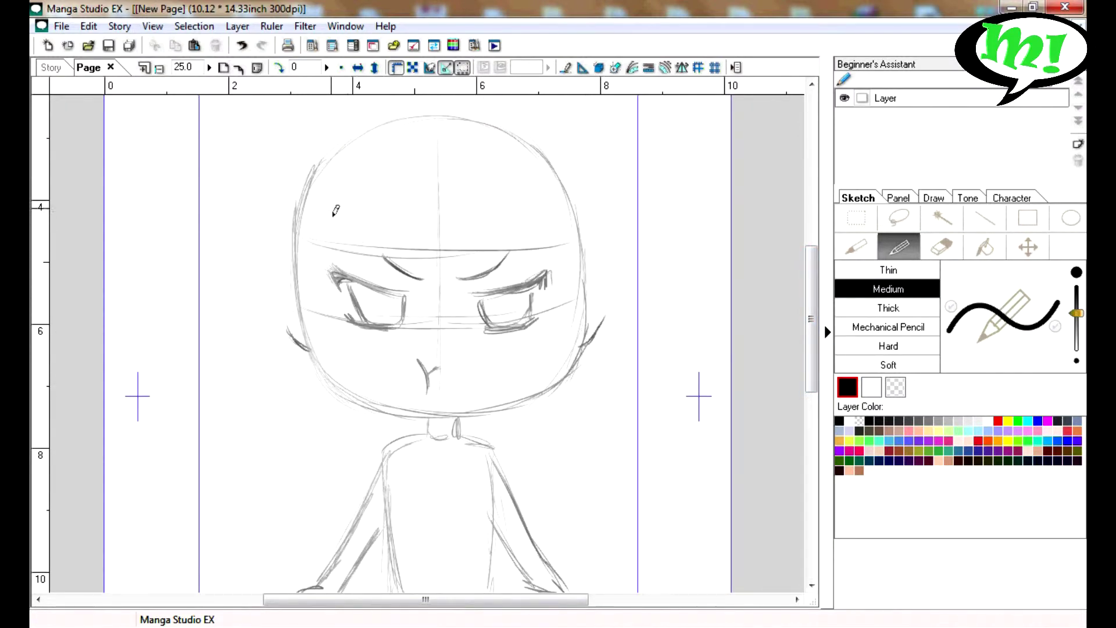
pyautogui.moveTo(327, 209); pyautogui.dragTo(338, 268)
pyautogui.moveTo(343, 213); pyautogui.dragTo(354, 262)
pyautogui.moveTo(360, 216); pyautogui.dragTo(366, 251)
pyautogui.moveTo(411, 211); pyautogui.dragTo(404, 266)
pyautogui.moveTo(487, 227); pyautogui.dragTo(489, 271)
pyautogui.moveTo(524, 224); pyautogui.dragTo(519, 273)
pyautogui.moveTo(534, 221); pyautogui.dragTo(532, 250)
# Draw side hair, cheek lines and long outward-curving strands down the left
pyautogui.moveTo(570, 321); pyautogui.dragTo(553, 400)
pyautogui.moveTo(588, 218); pyautogui.dragTo(594, 344)
pyautogui.moveTo(318, 249)
pyautogui.mouseDown()
pyautogui.moveTo(354, 351)
pyautogui.moveTo(351, 401)
pyautogui.mouseUp()
pyautogui.moveTo(295, 238); pyautogui.dragTo(299, 369)
pyautogui.moveTo(307, 323); pyautogui.dragTo(344, 397)
pyautogui.moveTo(301, 216); pyautogui.dragTo(273, 348)
pyautogui.moveTo(313, 179); pyautogui.dragTo(304, 193)
pyautogui.moveTo(302, 205); pyautogui.dragTo(247, 290)
# Trace the top outline of the head for the headpiece
pyautogui.moveTo(320, 176); pyautogui.dragTo(375, 122)
pyautogui.moveTo(523, 139); pyautogui.dragTo(366, 125)
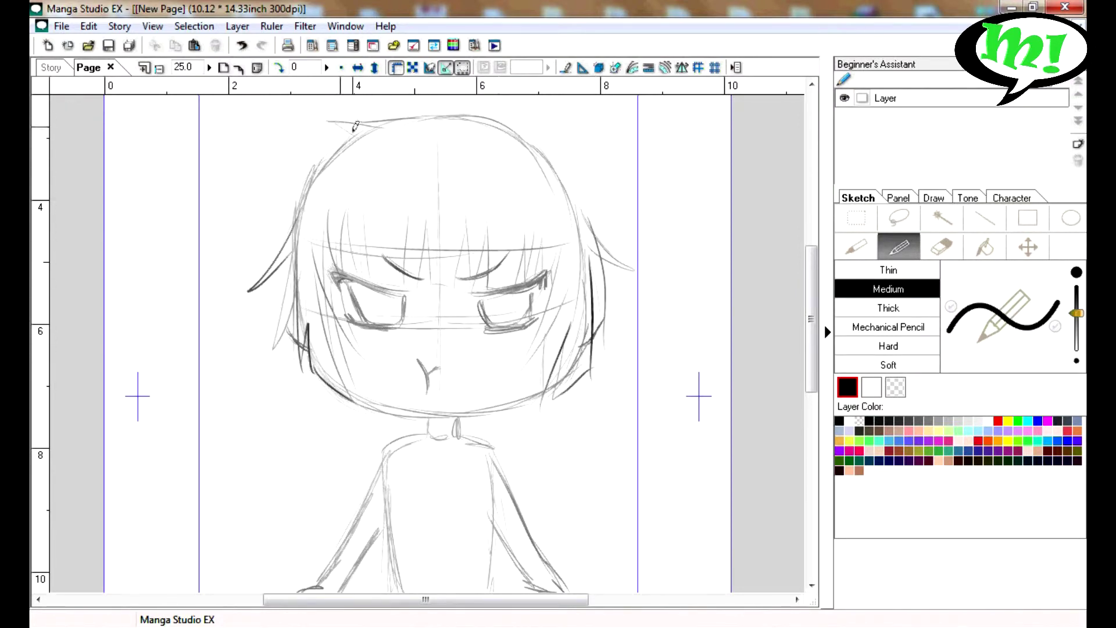
pyautogui.scroll(2, 286, 348)
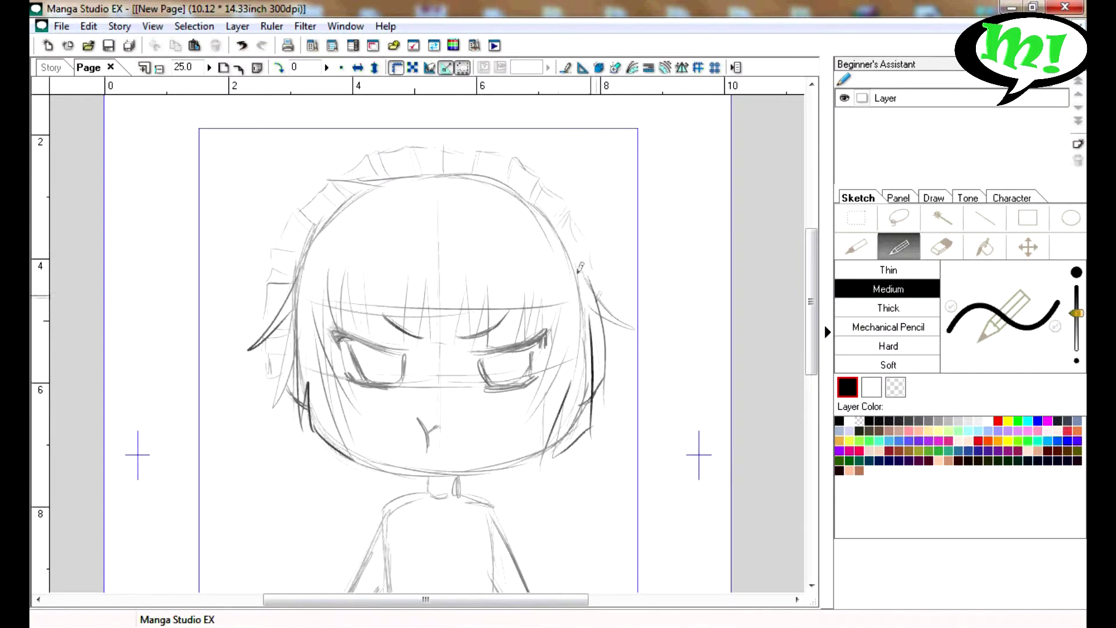
pyautogui.scroll(-1, 606, 314)
# Draw the ribbon bows with tails on both sides of the head and the neck collar
pyautogui.moveTo(285, 314)
pyautogui.mouseDown()
pyautogui.moveTo(244, 288)
pyautogui.moveTo(247, 305)
pyautogui.mouseUp()
pyautogui.moveTo(256, 340)
pyautogui.mouseDown()
pyautogui.moveTo(288, 337)
pyautogui.moveTo(253, 267)
pyautogui.mouseUp()
pyautogui.moveTo(285, 348)
pyautogui.mouseDown()
pyautogui.moveTo(249, 401)
pyautogui.moveTo(224, 356)
pyautogui.mouseUp()
pyautogui.moveTo(599, 326)
pyautogui.mouseDown()
pyautogui.moveTo(628, 279)
pyautogui.moveTo(628, 389)
pyautogui.moveTo(660, 366)
pyautogui.mouseUp()
pyautogui.moveTo(613, 363); pyautogui.dragTo(644, 394)
pyautogui.scroll(-2, 640, 349)
pyautogui.moveTo(622, 238); pyautogui.dragTo(656, 242)
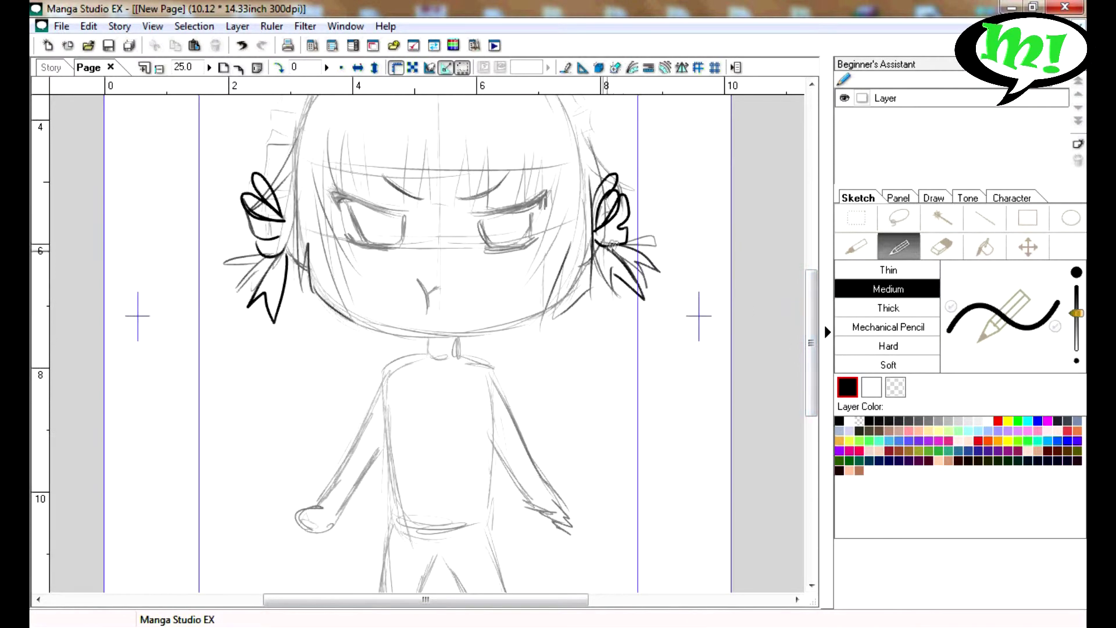
pyautogui.moveTo(425, 341)
pyautogui.mouseDown()
pyautogui.moveTo(450, 353)
pyautogui.moveTo(430, 366)
pyautogui.moveTo(448, 363)
pyautogui.moveTo(430, 395)
pyautogui.moveTo(442, 364)
pyautogui.mouseUp()
# Pencil long wavy hair strands over both shoulders with a curled end
pyautogui.moveTo(342, 325)
pyautogui.mouseDown()
pyautogui.moveTo(250, 433)
pyautogui.moveTo(280, 471)
pyautogui.mouseUp()
pyautogui.moveTo(538, 322); pyautogui.dragTo(519, 381)
pyautogui.moveTo(514, 343)
pyautogui.mouseDown()
pyautogui.moveTo(612, 432)
pyautogui.moveTo(610, 466)
pyautogui.mouseUp()
pyautogui.moveTo(304, 255); pyautogui.dragTo(336, 339)
pyautogui.moveTo(487, 364); pyautogui.dragTo(526, 415)
pyautogui.moveTo(589, 299); pyautogui.dragTo(572, 396)
pyautogui.moveTo(560, 319); pyautogui.dragTo(559, 386)
pyautogui.moveTo(472, 331); pyautogui.dragTo(556, 454)
# Add the hair tie with hanging strands and ink the collar and shoulders beside the bow
pyautogui.moveTo(569, 470)
pyautogui.mouseDown()
pyautogui.moveTo(604, 530)
pyautogui.moveTo(575, 561)
pyautogui.mouseUp()
pyautogui.moveTo(571, 471); pyautogui.dragTo(595, 525)
pyautogui.moveTo(388, 356); pyautogui.dragTo(383, 397)
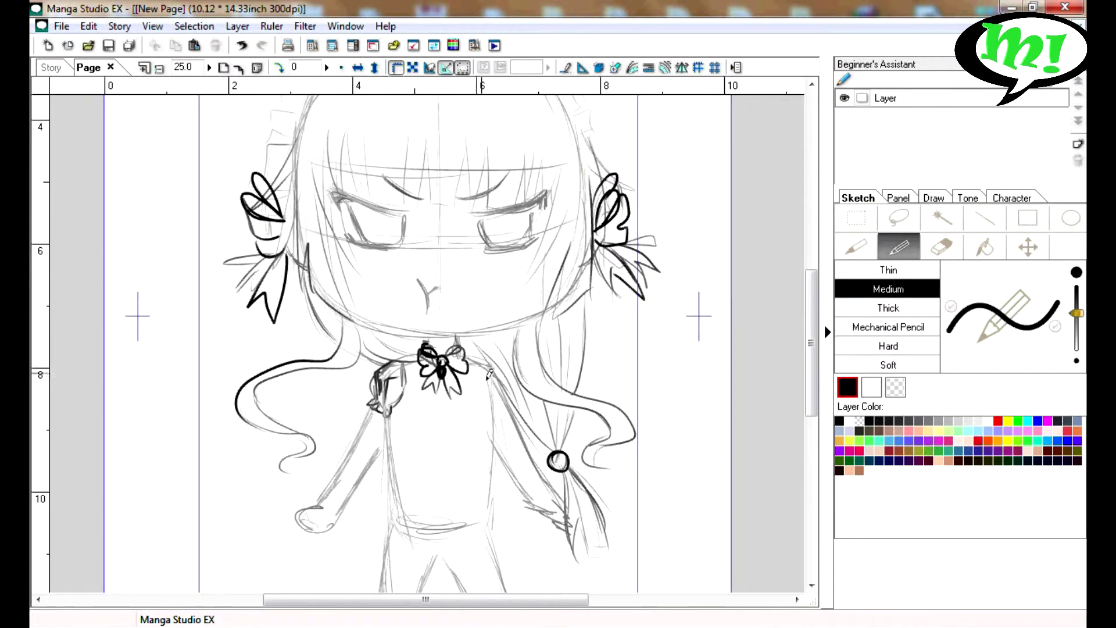
pyautogui.moveTo(488, 375)
pyautogui.mouseDown()
pyautogui.moveTo(515, 401)
pyautogui.moveTo(498, 418)
pyautogui.mouseUp()
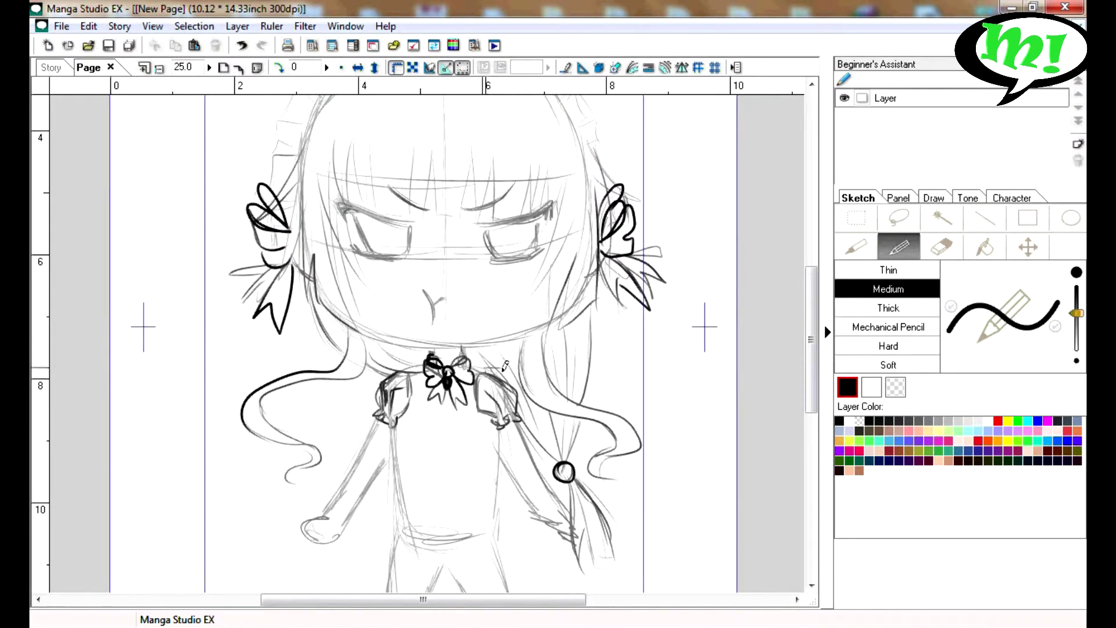
pyautogui.scroll(-3, 410, 361)
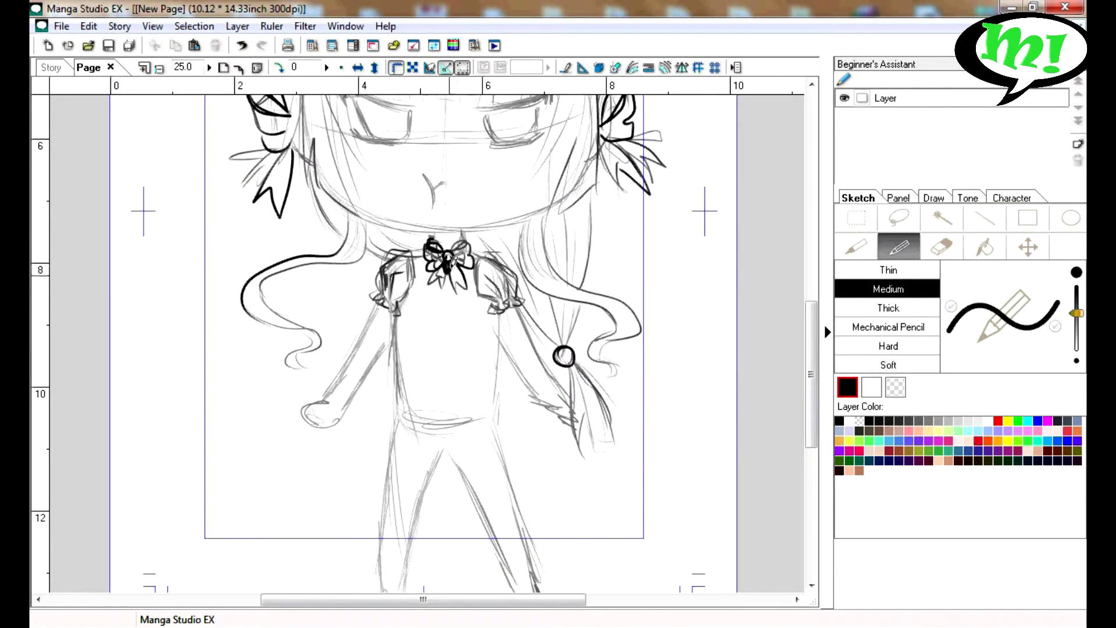
# Outline the torso, skirt hem and centre line, waistband and button column
pyautogui.moveTo(395, 308)
pyautogui.mouseDown()
pyautogui.moveTo(401, 375)
pyautogui.moveTo(349, 421)
pyautogui.moveTo(410, 447)
pyautogui.mouseUp()
pyautogui.moveTo(442, 369)
pyautogui.mouseDown()
pyautogui.moveTo(439, 447)
pyautogui.moveTo(465, 451)
pyautogui.mouseUp()
pyautogui.moveTo(498, 428)
pyautogui.mouseDown()
pyautogui.moveTo(461, 349)
pyautogui.moveTo(530, 439)
pyautogui.mouseUp()
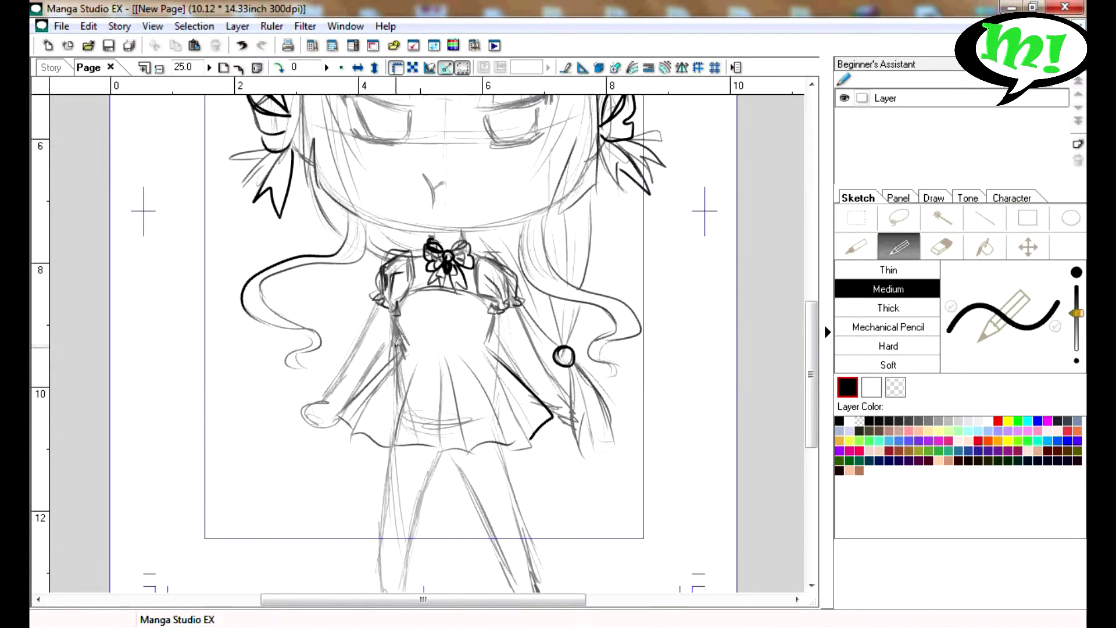
pyautogui.moveTo(397, 345)
pyautogui.mouseDown()
pyautogui.moveTo(494, 338)
pyautogui.moveTo(491, 352)
pyautogui.moveTo(459, 302)
pyautogui.moveTo(449, 319)
pyautogui.mouseUp()
pyautogui.scroll(1, 418, 335)
pyautogui.moveTo(400, 379); pyautogui.dragTo(459, 449)
pyautogui.moveTo(489, 363); pyautogui.dragTo(494, 445)
pyautogui.moveTo(395, 378)
pyautogui.mouseDown()
pyautogui.moveTo(494, 375)
pyautogui.moveTo(459, 457)
pyautogui.moveTo(499, 401)
pyautogui.mouseUp()
# Draw the ruffled apron with a heart and leaves, plus frill lines across the skirt
pyautogui.moveTo(443, 395); pyautogui.dragTo(442, 433)
pyautogui.moveTo(441, 381); pyautogui.dragTo(465, 401)
pyautogui.moveTo(348, 415)
pyautogui.mouseDown()
pyautogui.moveTo(395, 450)
pyautogui.moveTo(504, 448)
pyautogui.moveTo(537, 412)
pyautogui.mouseUp()
pyautogui.moveTo(348, 430)
pyautogui.mouseDown()
pyautogui.moveTo(325, 453)
pyautogui.moveTo(486, 489)
pyautogui.moveTo(552, 456)
pyautogui.mouseUp()
pyautogui.moveTo(337, 491)
pyautogui.mouseDown()
pyautogui.moveTo(407, 520)
pyautogui.moveTo(543, 517)
pyautogui.moveTo(580, 498)
pyautogui.mouseUp()
# Ink cuffs on both sleeves and darken the legs and feet
pyautogui.scroll(-3, 333, 321)
pyautogui.moveTo(325, 331); pyautogui.dragTo(356, 351)
pyautogui.moveTo(321, 343); pyautogui.dragTo(342, 364)
pyautogui.moveTo(540, 355)
pyautogui.mouseDown()
pyautogui.moveTo(561, 332)
pyautogui.moveTo(580, 384)
pyautogui.mouseUp()
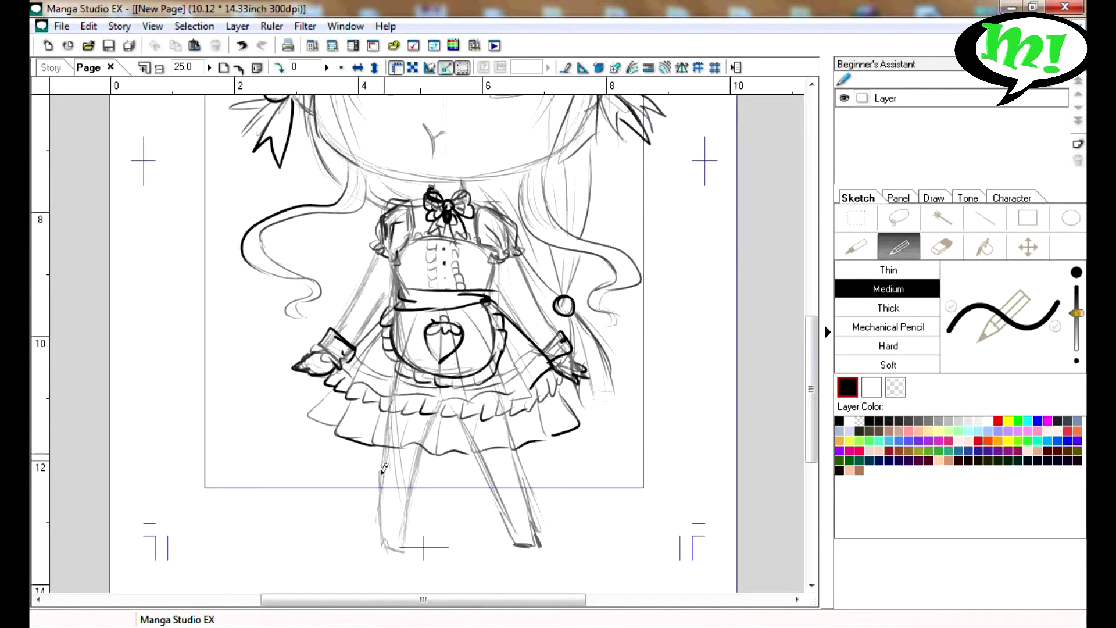
pyautogui.moveTo(422, 432); pyautogui.dragTo(402, 527)
pyautogui.moveTo(486, 478)
pyautogui.mouseDown()
pyautogui.moveTo(500, 515)
pyautogui.moveTo(517, 523)
pyautogui.mouseUp()
pyautogui.moveTo(810, 424); pyautogui.dragTo(810, 351)
# Darken the left eye's iris and eyelids and add blush hatching under both eyes
pyautogui.click(159, 69)
pyautogui.moveTo(383, 299)
pyautogui.mouseDown()
pyautogui.moveTo(409, 326)
pyautogui.moveTo(383, 303)
pyautogui.mouseUp()
pyautogui.moveTo(363, 352); pyautogui.dragTo(377, 369)
pyautogui.moveTo(497, 372); pyautogui.dragTo(530, 347)
# Redraw the left hand with fingers and sketch the apron waistband's left edge and bodice's right side
pyautogui.hotkey('ctrl', '-')
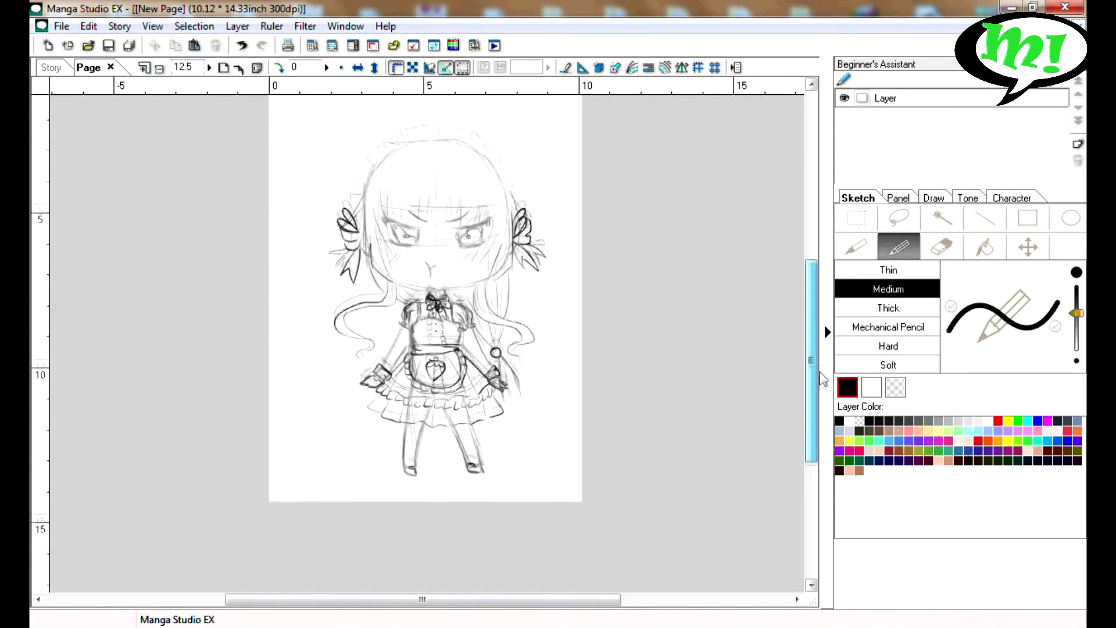
pyautogui.moveTo(813, 361); pyautogui.dragTo(814, 336)
pyautogui.click(144, 67)
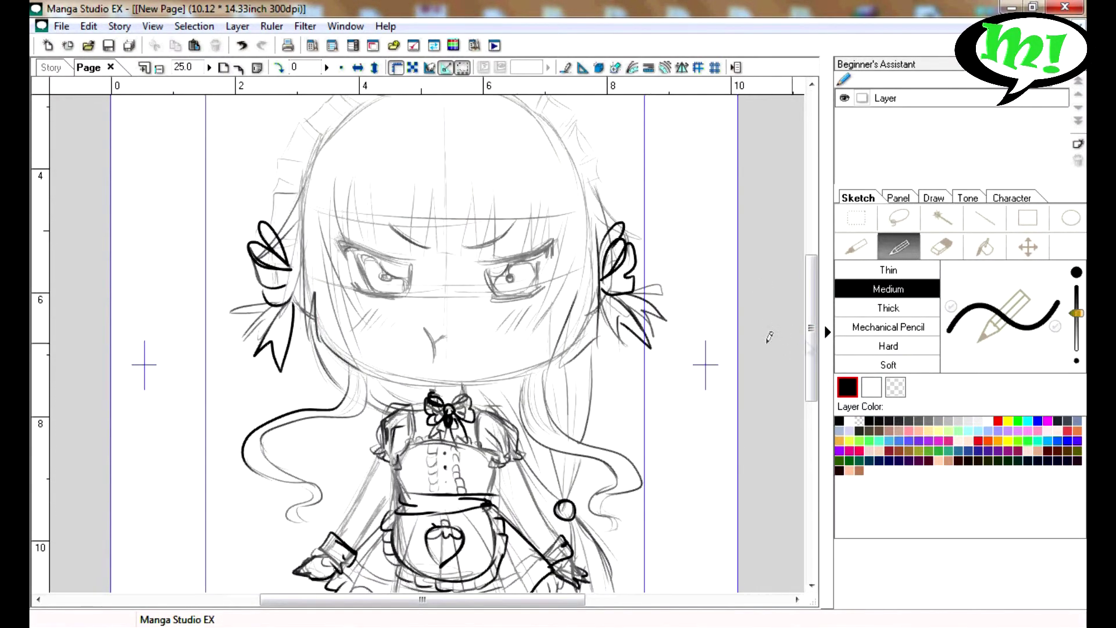
pyautogui.moveTo(811, 291); pyautogui.dragTo(810, 372)
pyautogui.press('e')
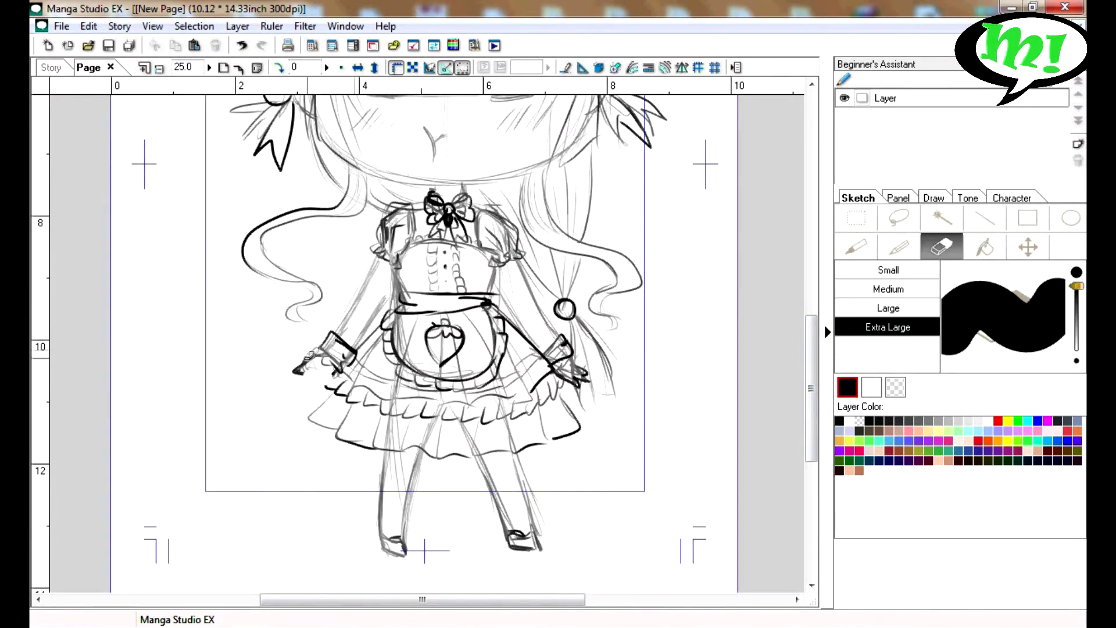
pyautogui.press('p')
pyautogui.moveTo(308, 366)
pyautogui.mouseDown()
pyautogui.moveTo(332, 333)
pyautogui.moveTo(346, 352)
pyautogui.moveTo(343, 334)
pyautogui.mouseUp()
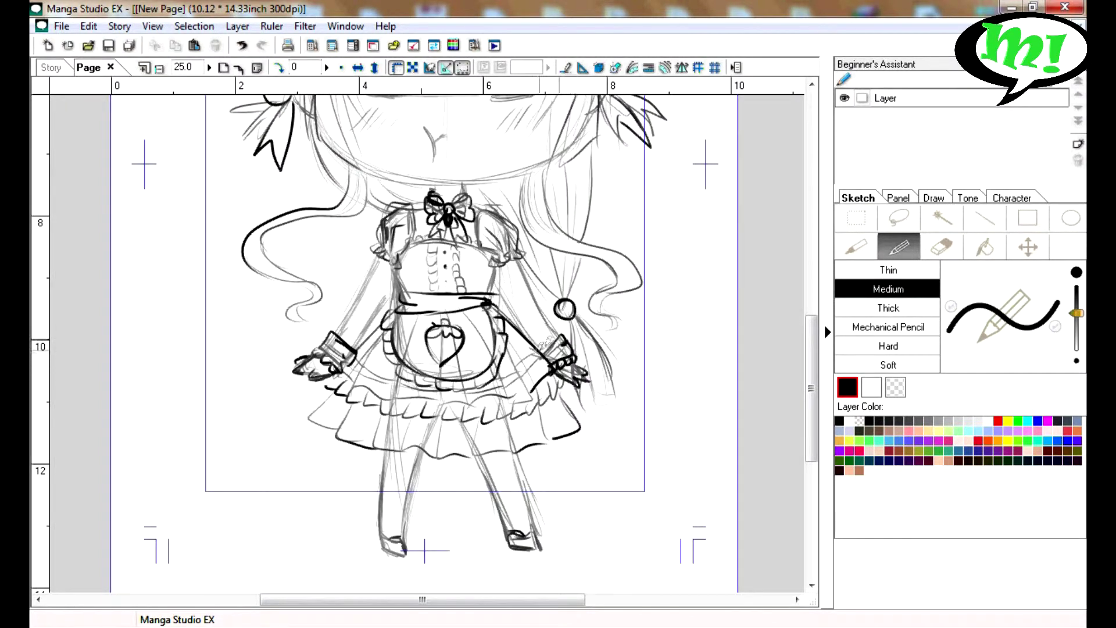
pyautogui.moveTo(430, 279); pyautogui.dragTo(401, 298)
pyautogui.moveTo(493, 242); pyautogui.dragTo(491, 290)
# Erase faint sketch lines in the lower apron and darken the apron band's lower line
pyautogui.click(941, 247)
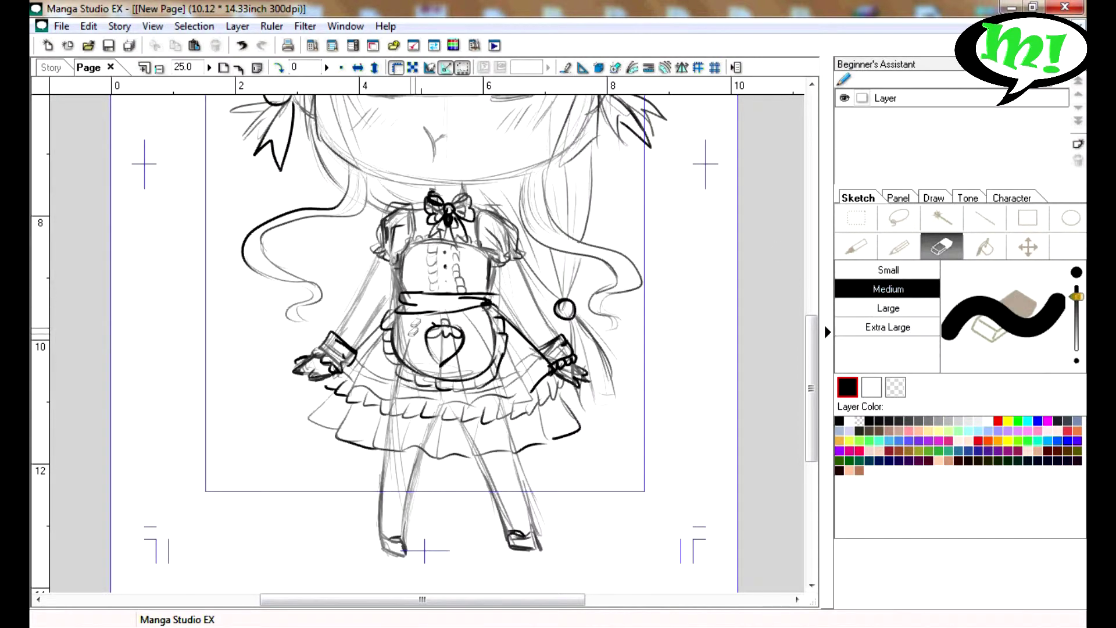
pyautogui.moveTo(408, 365)
pyautogui.mouseDown()
pyautogui.moveTo(456, 372)
pyautogui.moveTo(444, 320)
pyautogui.mouseUp()
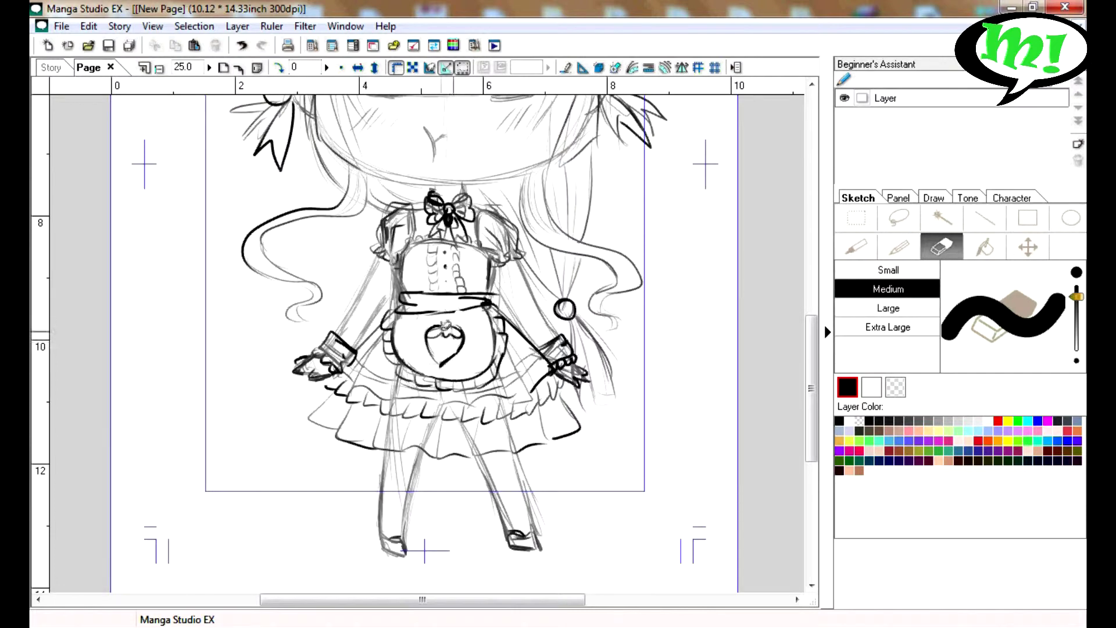
pyautogui.press('p')
pyautogui.click(942, 247)
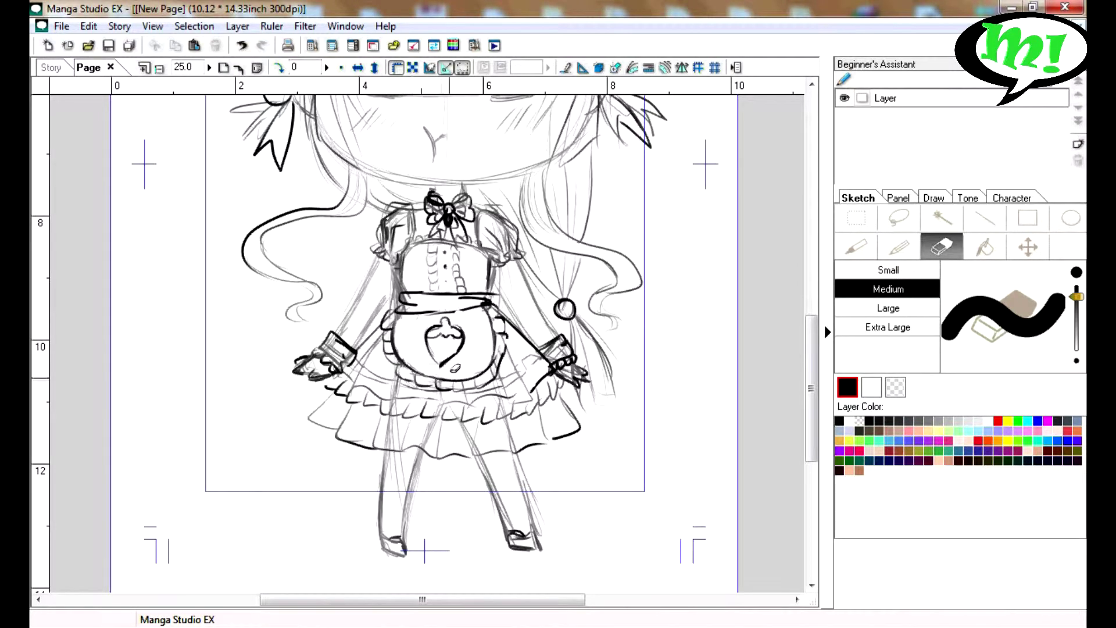
pyautogui.press('p')
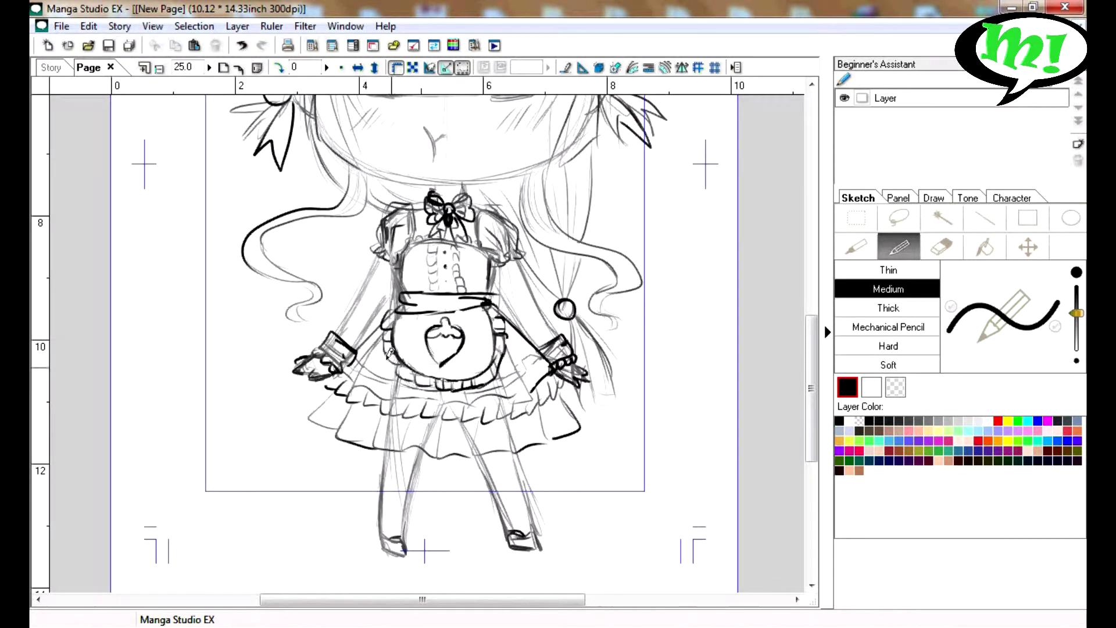
pyautogui.moveTo(433, 312); pyautogui.dragTo(485, 306)
# Erase the stray sketch lines on the left and right puff sleeves
pyautogui.press('e')
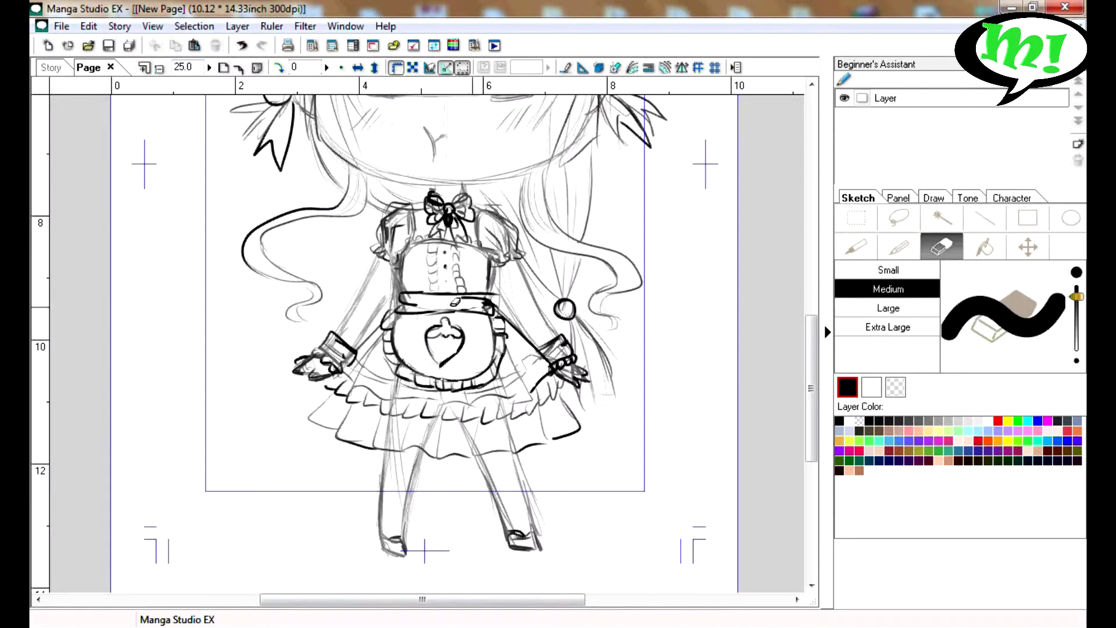
pyautogui.click(898, 250)
pyautogui.press('e')
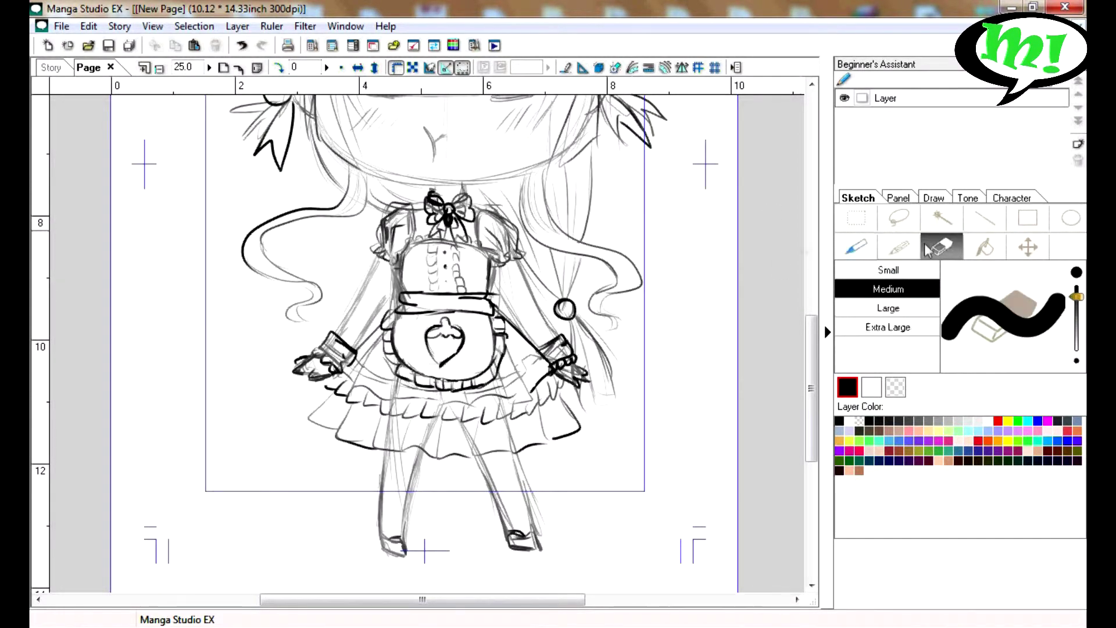
pyautogui.moveTo(405, 222)
pyautogui.mouseDown()
pyautogui.moveTo(390, 238)
pyautogui.moveTo(407, 221)
pyautogui.mouseUp()
pyautogui.moveTo(487, 232); pyautogui.dragTo(495, 215)
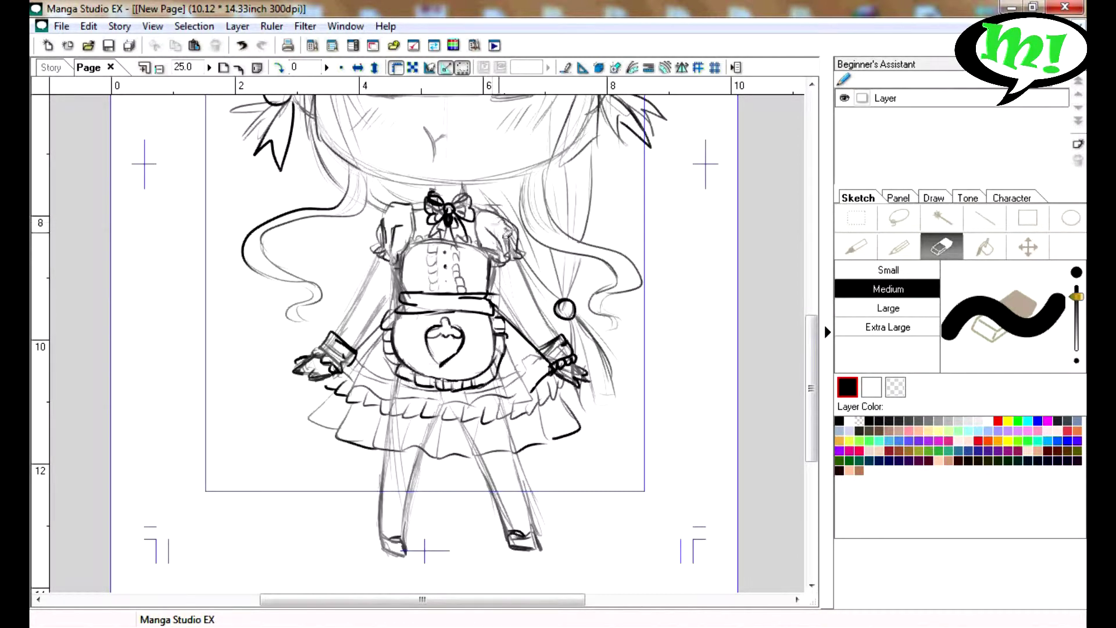
# Hatch the right puff sleeve and trace bold lines along the left arm
pyautogui.press('p')
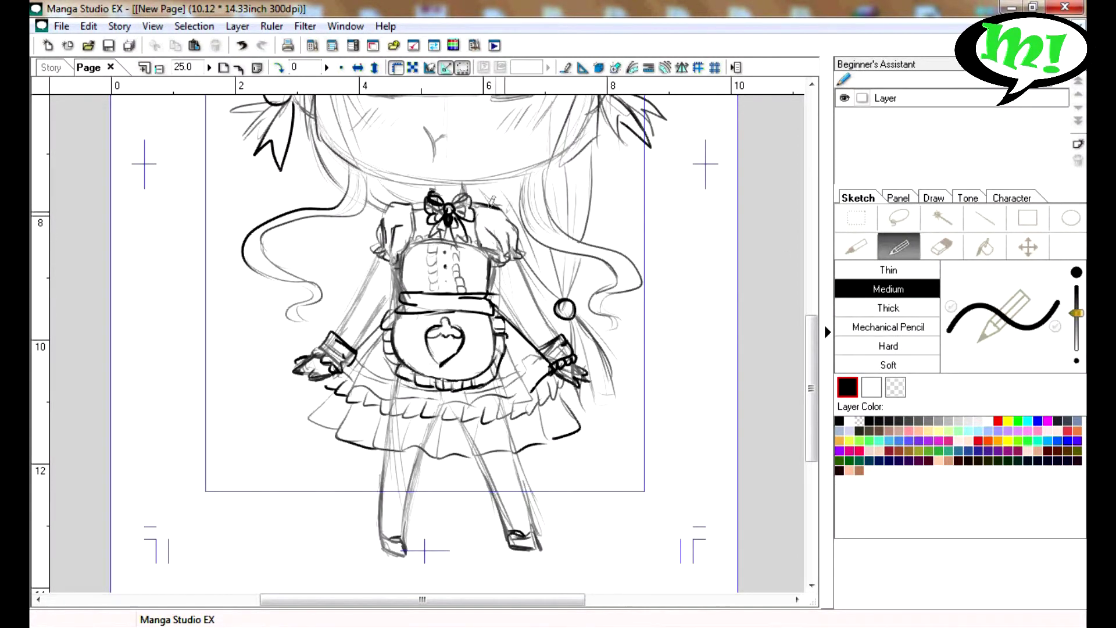
pyautogui.moveTo(492, 201); pyautogui.dragTo(487, 235)
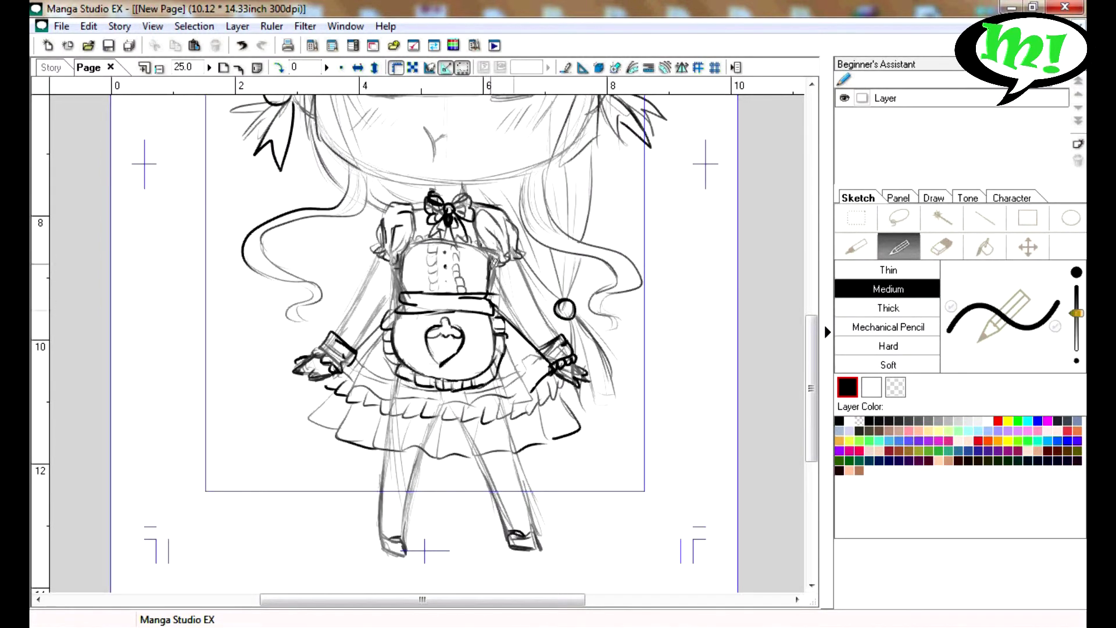
pyautogui.moveTo(390, 288); pyautogui.dragTo(349, 351)
pyautogui.moveTo(386, 244); pyautogui.dragTo(343, 331)
pyautogui.click(939, 249)
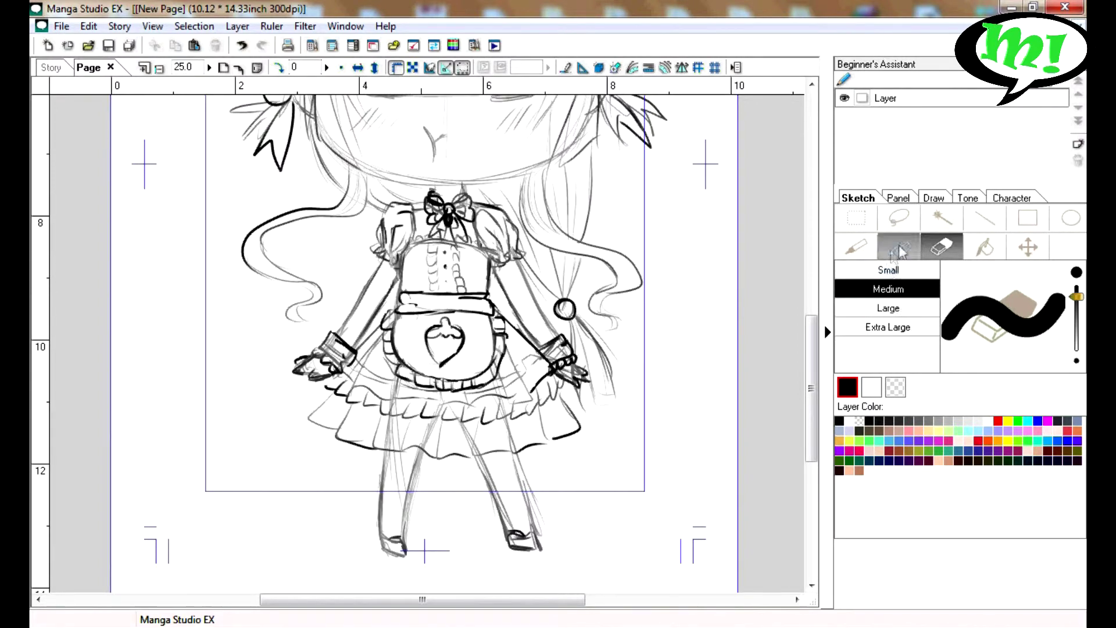
# Ink the left sleeve, the right puffed sleeve's outer edge and the bodice's right frill
pyautogui.press('p')
pyautogui.moveTo(383, 228); pyautogui.dragTo(366, 244)
pyautogui.moveTo(519, 226); pyautogui.dragTo(530, 248)
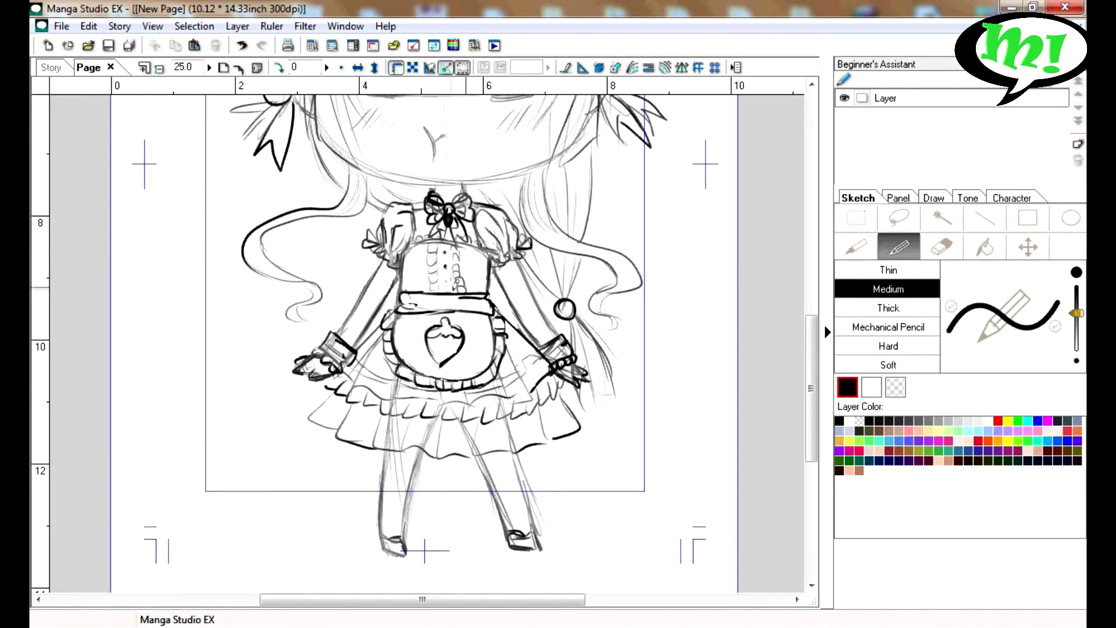
pyautogui.moveTo(460, 294); pyautogui.dragTo(457, 237)
# Erase stray lines inside the left cuff, then ink both cuffs and the right sleeve's lower edge
pyautogui.press('e')
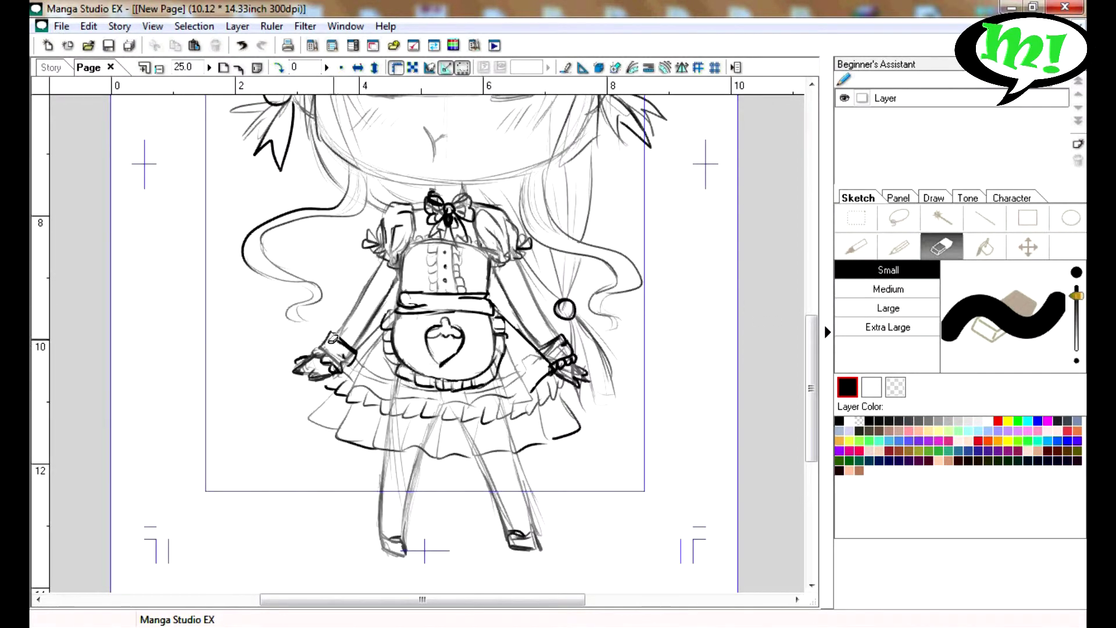
pyautogui.moveTo(336, 340); pyautogui.dragTo(348, 355)
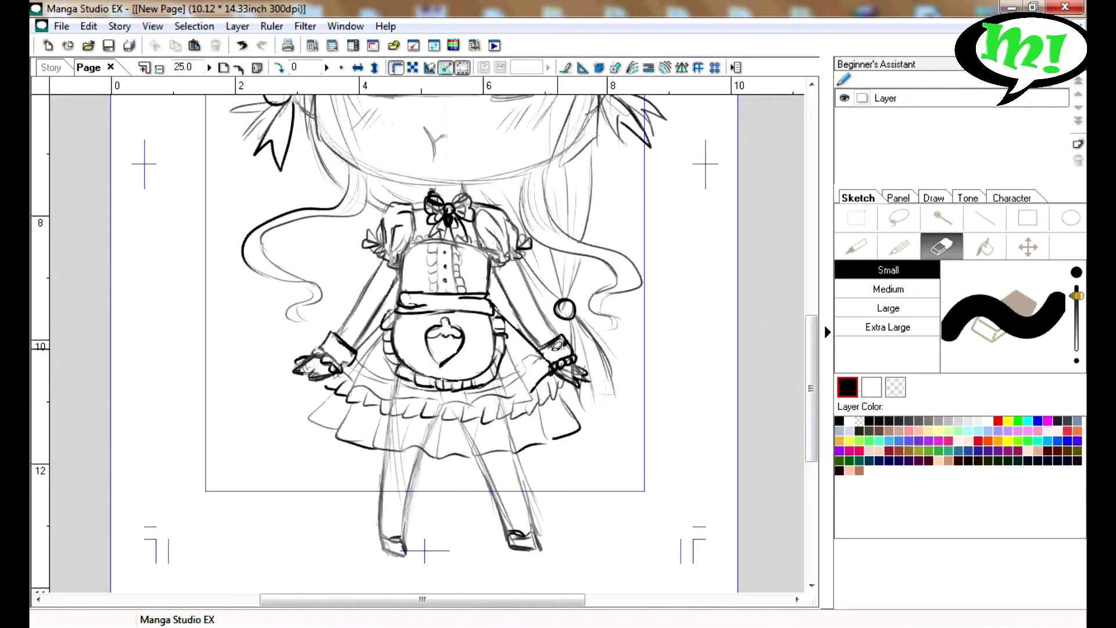
pyautogui.press('p')
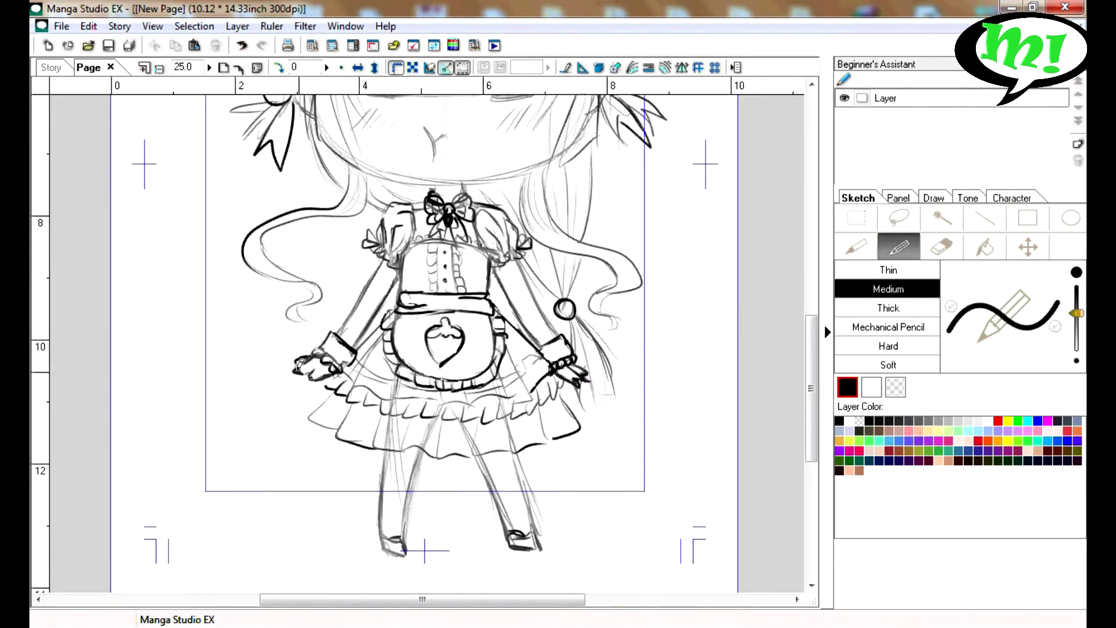
pyautogui.moveTo(326, 335); pyautogui.dragTo(352, 360)
pyautogui.moveTo(545, 339)
pyautogui.mouseDown()
pyautogui.moveTo(576, 349)
pyautogui.moveTo(532, 400)
pyautogui.moveTo(507, 407)
pyautogui.moveTo(535, 407)
pyautogui.mouseUp()
pyautogui.moveTo(462, 410)
pyautogui.mouseDown()
pyautogui.moveTo(510, 379)
pyautogui.moveTo(392, 401)
pyautogui.moveTo(409, 385)
pyautogui.mouseUp()
# Ink the waistband, the apron's left side and the waistband's right end near the strap
pyautogui.moveTo(396, 355); pyautogui.dragTo(381, 396)
pyautogui.moveTo(386, 330); pyautogui.dragTo(356, 383)
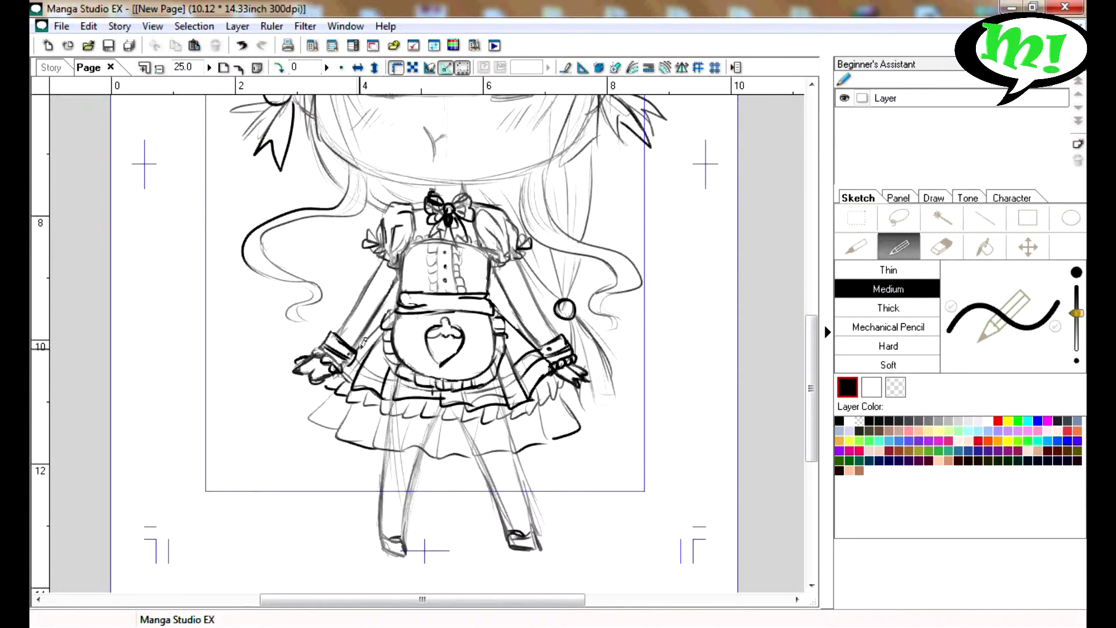
pyautogui.moveTo(489, 285); pyautogui.dragTo(501, 301)
pyautogui.moveTo(400, 282); pyautogui.dragTo(403, 305)
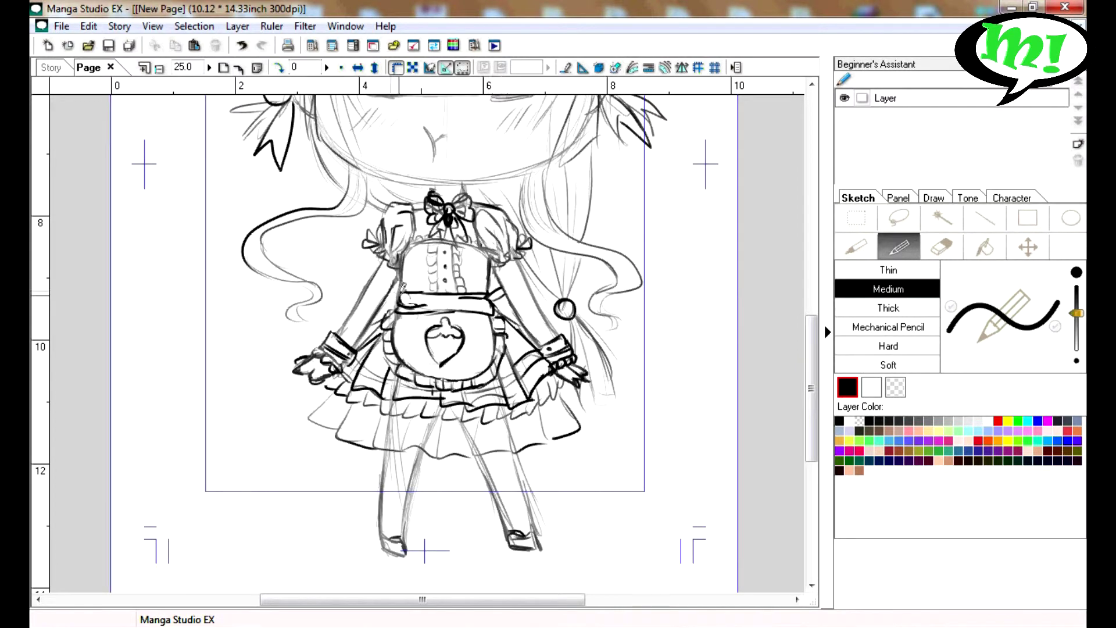
# Erase faint sketch lines along the waistband, skirt frills, lower skirt, right shoe and left leg
pyautogui.click(942, 247)
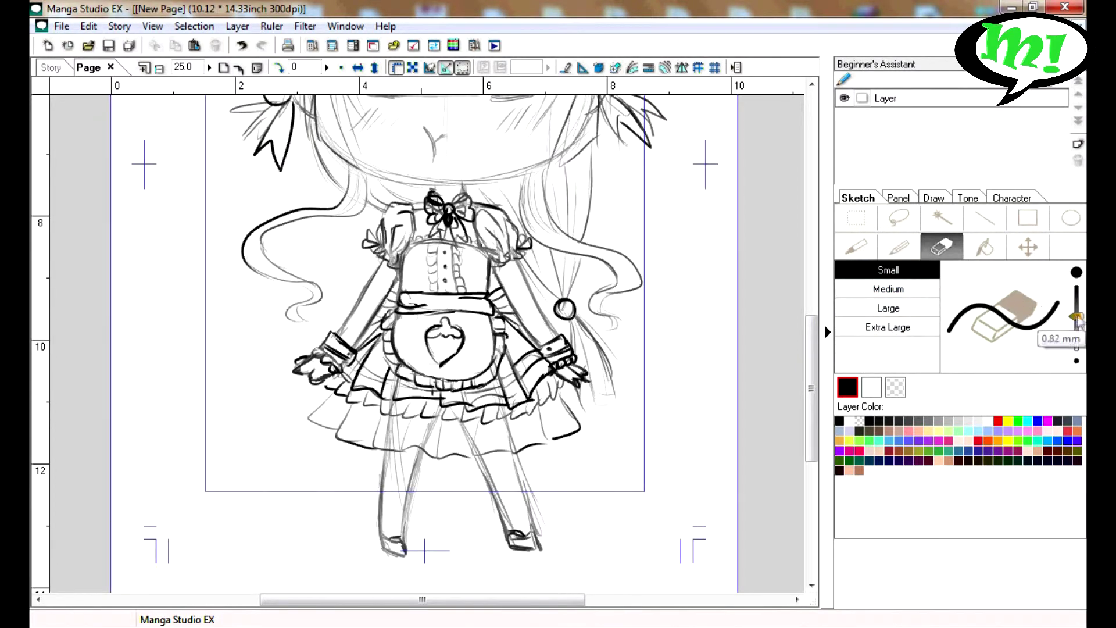
pyautogui.moveTo(410, 296)
pyautogui.mouseDown()
pyautogui.moveTo(433, 308)
pyautogui.moveTo(390, 326)
pyautogui.mouseUp()
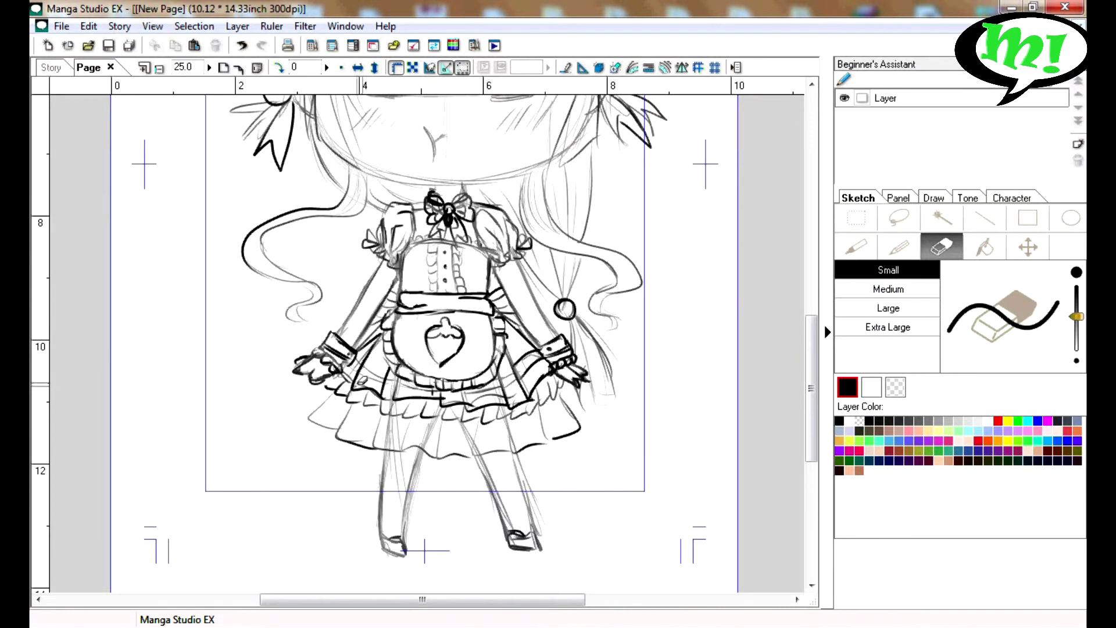
pyautogui.moveTo(391, 386)
pyautogui.mouseDown()
pyautogui.moveTo(477, 401)
pyautogui.moveTo(522, 391)
pyautogui.moveTo(531, 352)
pyautogui.mouseUp()
pyautogui.moveTo(389, 426)
pyautogui.mouseDown()
pyautogui.moveTo(387, 442)
pyautogui.moveTo(404, 413)
pyautogui.moveTo(395, 400)
pyautogui.mouseUp()
pyautogui.moveTo(429, 442)
pyautogui.mouseDown()
pyautogui.moveTo(437, 407)
pyautogui.moveTo(491, 438)
pyautogui.moveTo(481, 434)
pyautogui.mouseUp()
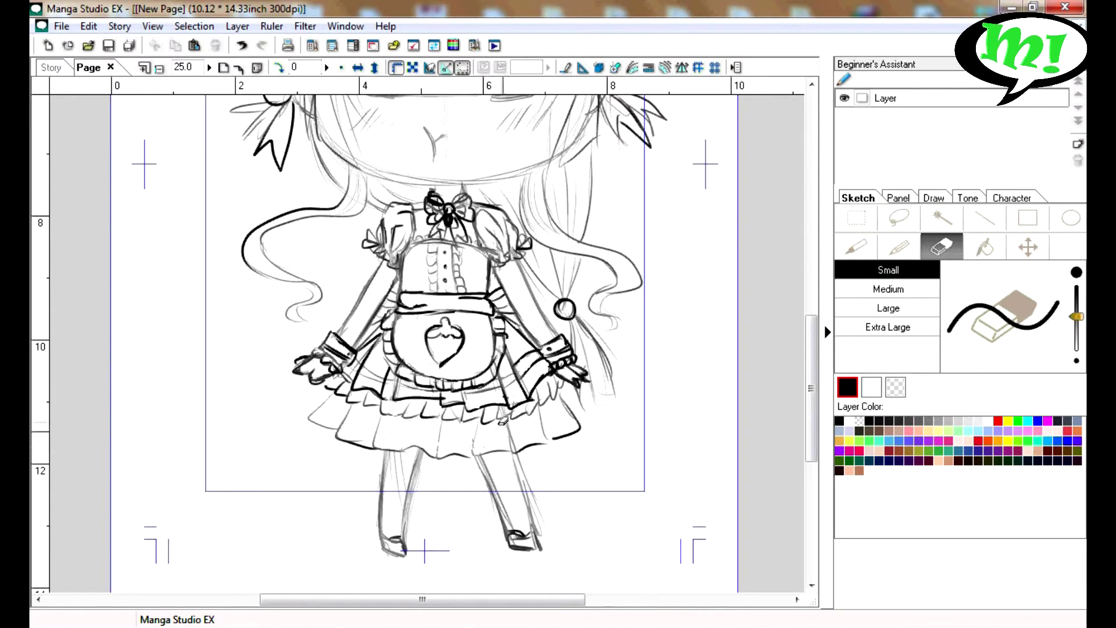
pyautogui.moveTo(544, 530); pyautogui.dragTo(544, 523)
pyautogui.moveTo(420, 492); pyautogui.dragTo(410, 515)
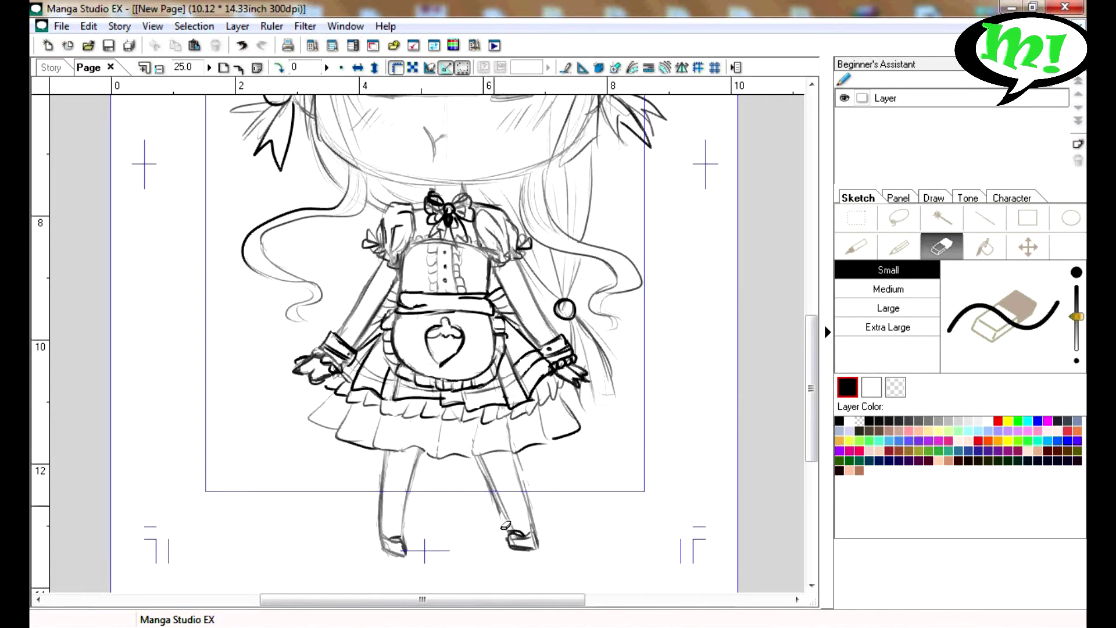
# Ink the skirt hem and the pleat lines on the left of the skirt
pyautogui.press('p')
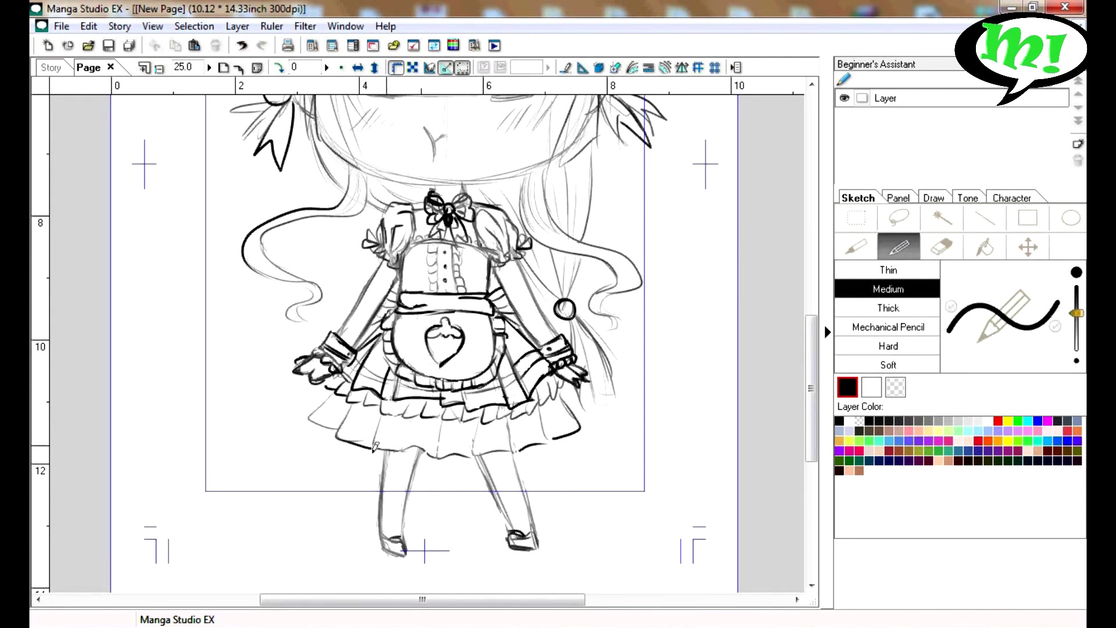
pyautogui.moveTo(466, 456); pyautogui.dragTo(548, 432)
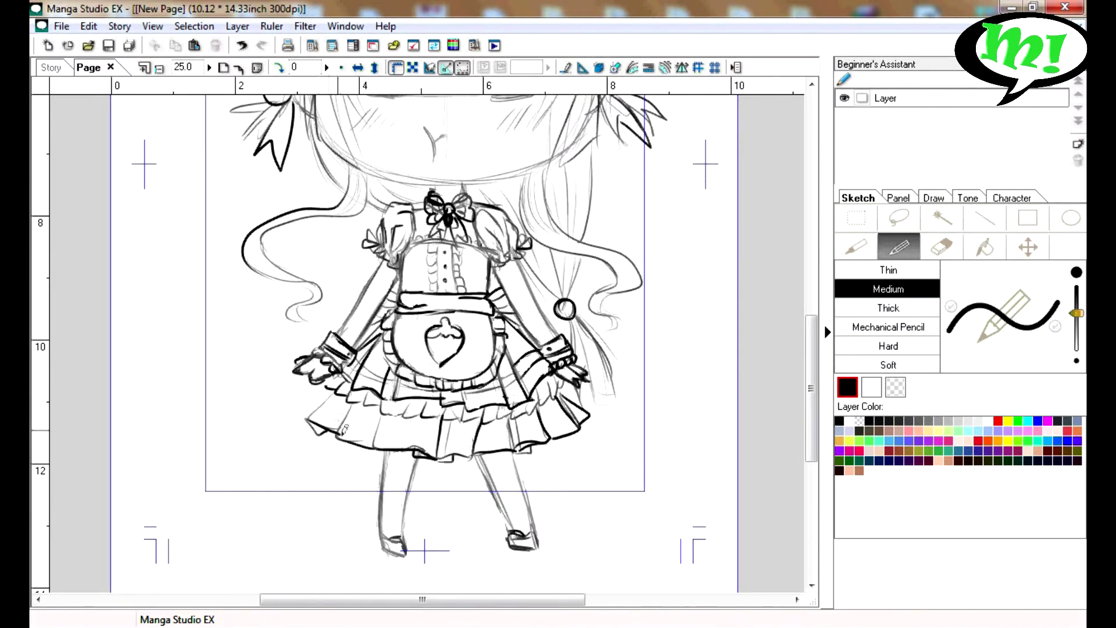
pyautogui.moveTo(359, 402); pyautogui.dragTo(346, 437)
pyautogui.moveTo(383, 410); pyautogui.dragTo(372, 448)
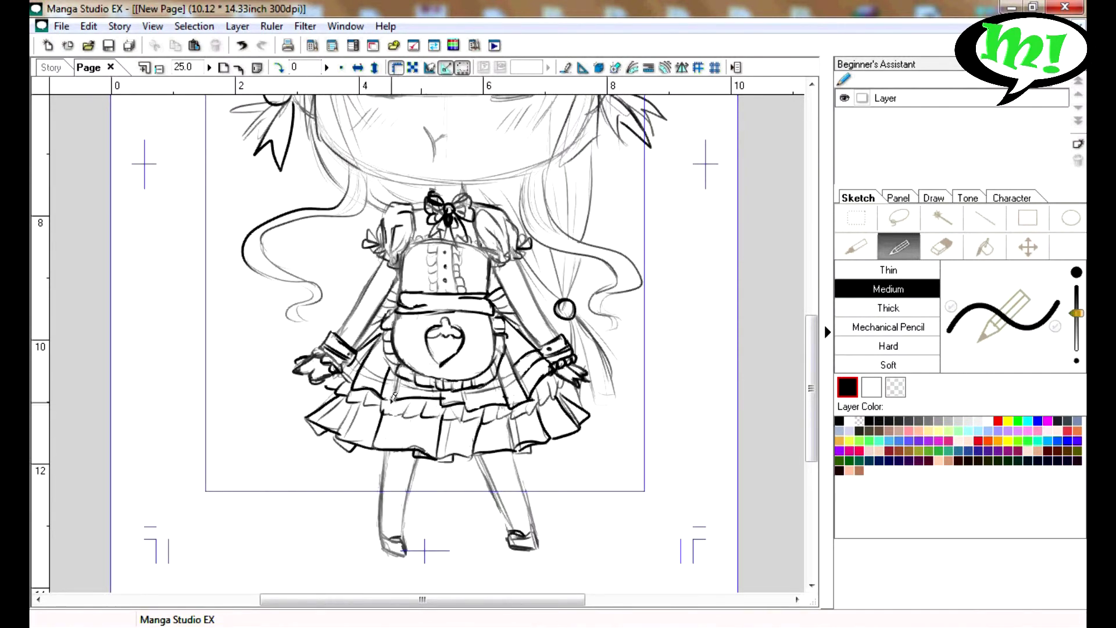
pyautogui.moveTo(811, 389); pyautogui.dragTo(811, 320)
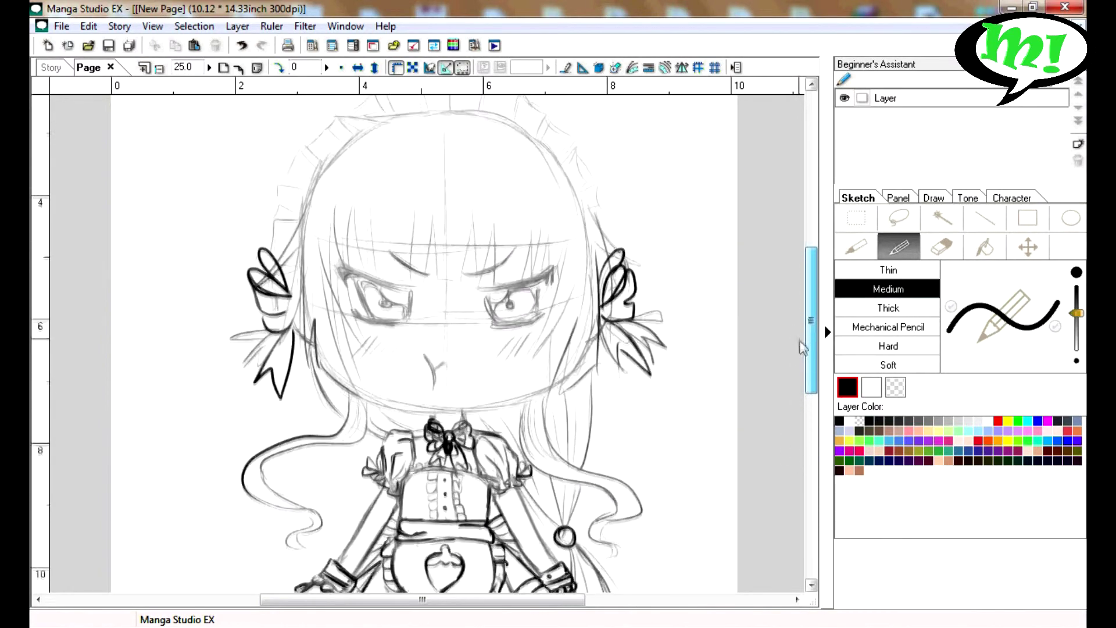
# Ink the bangs across the forehead and the right-side bangs and hair strands
pyautogui.moveTo(339, 256); pyautogui.dragTo(363, 348)
pyautogui.moveTo(350, 216)
pyautogui.mouseDown()
pyautogui.moveTo(352, 271)
pyautogui.moveTo(372, 278)
pyautogui.mouseUp()
pyautogui.moveTo(419, 218)
pyautogui.mouseDown()
pyautogui.moveTo(413, 289)
pyautogui.moveTo(429, 294)
pyautogui.mouseUp()
pyautogui.moveTo(458, 227)
pyautogui.mouseDown()
pyautogui.moveTo(455, 287)
pyautogui.moveTo(476, 276)
pyautogui.mouseUp()
pyautogui.moveTo(504, 227)
pyautogui.mouseDown()
pyautogui.moveTo(501, 273)
pyautogui.moveTo(524, 276)
pyautogui.moveTo(532, 349)
pyautogui.mouseUp()
pyautogui.moveTo(581, 294); pyautogui.dragTo(558, 392)
pyautogui.moveTo(599, 261)
pyautogui.mouseDown()
pyautogui.moveTo(581, 372)
pyautogui.moveTo(596, 372)
pyautogui.mouseUp()
# Ink hair strands along the left side of the face and a long upper-right strand
pyautogui.moveTo(313, 245); pyautogui.dragTo(307, 368)
pyautogui.moveTo(301, 253); pyautogui.dragTo(291, 334)
pyautogui.moveTo(302, 212); pyautogui.dragTo(278, 273)
pyautogui.moveTo(578, 177); pyautogui.dragTo(621, 251)
# Ink the jawline, Y-shaped mouth, a line under the left eye and both upper eyelids
pyautogui.moveTo(355, 397)
pyautogui.mouseDown()
pyautogui.moveTo(464, 409)
pyautogui.moveTo(535, 401)
pyautogui.moveTo(551, 381)
pyautogui.mouseUp()
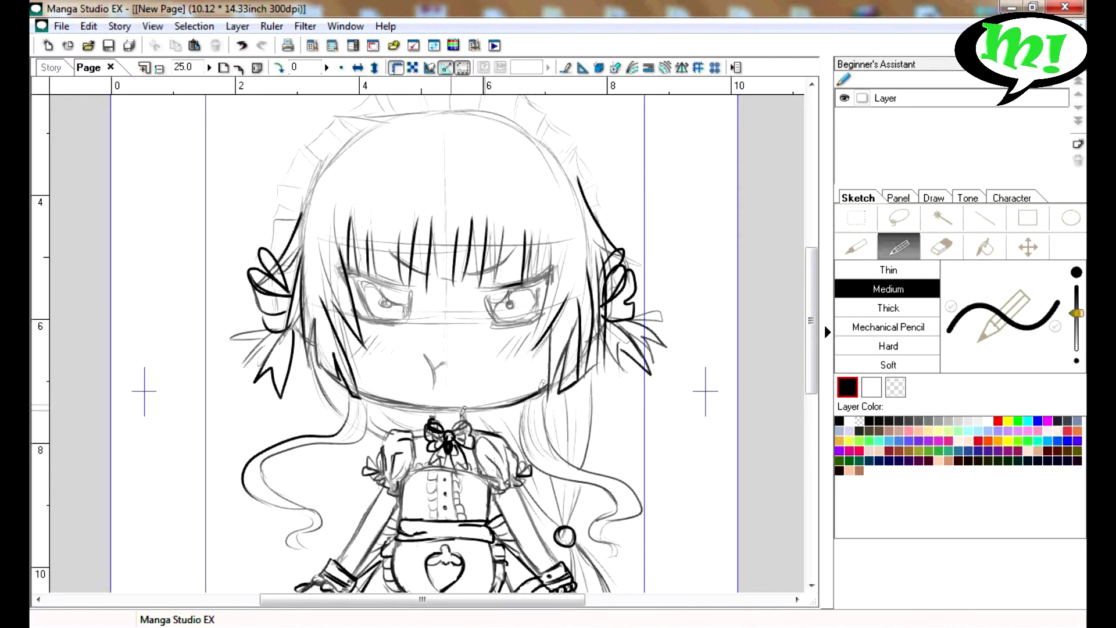
pyautogui.moveTo(423, 355)
pyautogui.mouseDown()
pyautogui.moveTo(433, 384)
pyautogui.moveTo(435, 372)
pyautogui.mouseUp()
pyautogui.moveTo(357, 314); pyautogui.dragTo(412, 323)
pyautogui.moveTo(347, 267); pyautogui.dragTo(419, 289)
pyautogui.moveTo(487, 288); pyautogui.dragTo(555, 267)
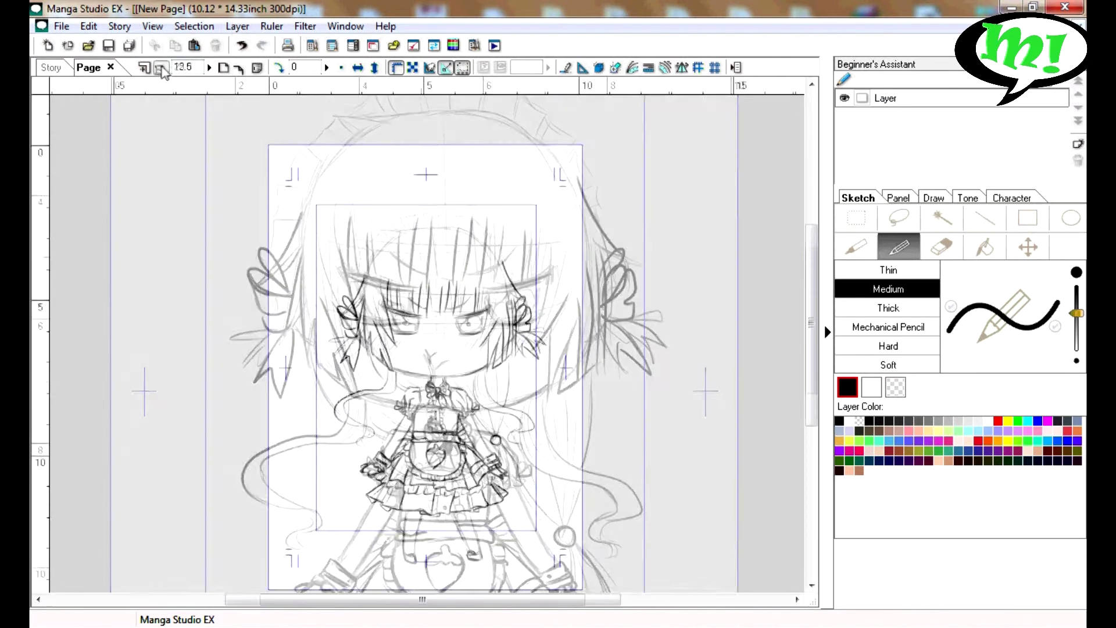
pyautogui.click(158, 68)
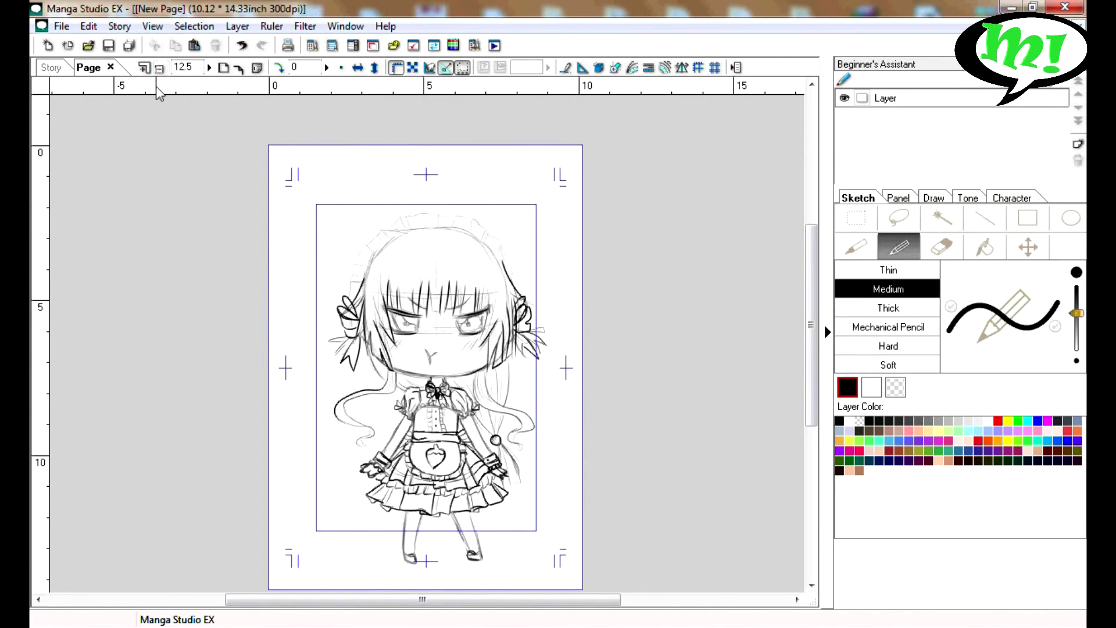